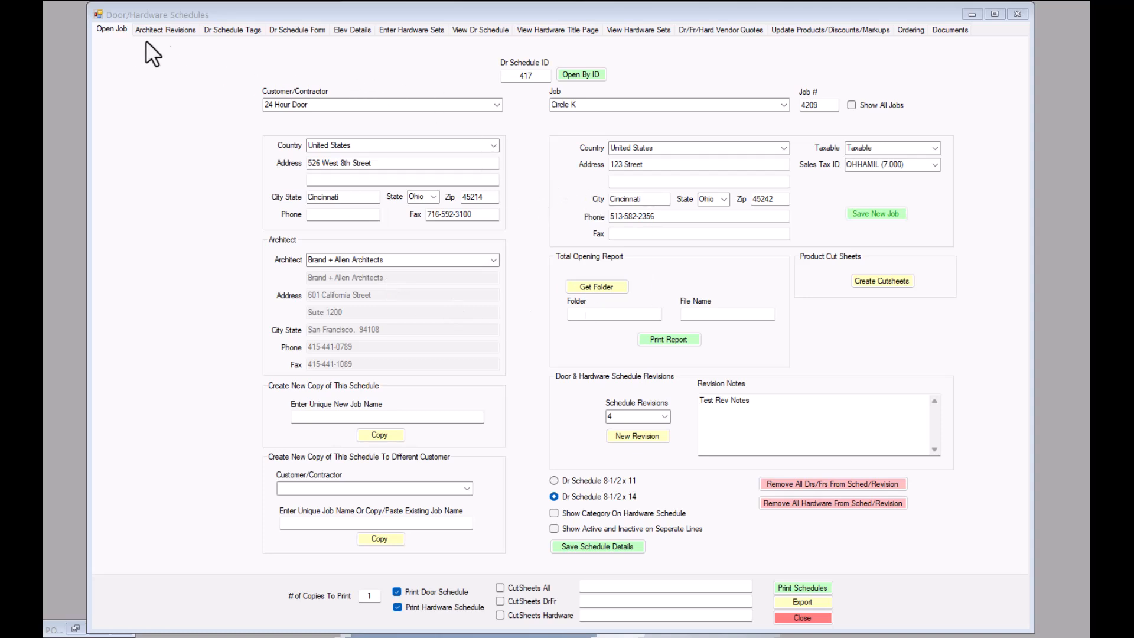
Step: Look over the door schedule form and hardware sets, and check both schedules for products to add to the database
left_click(305, 26)
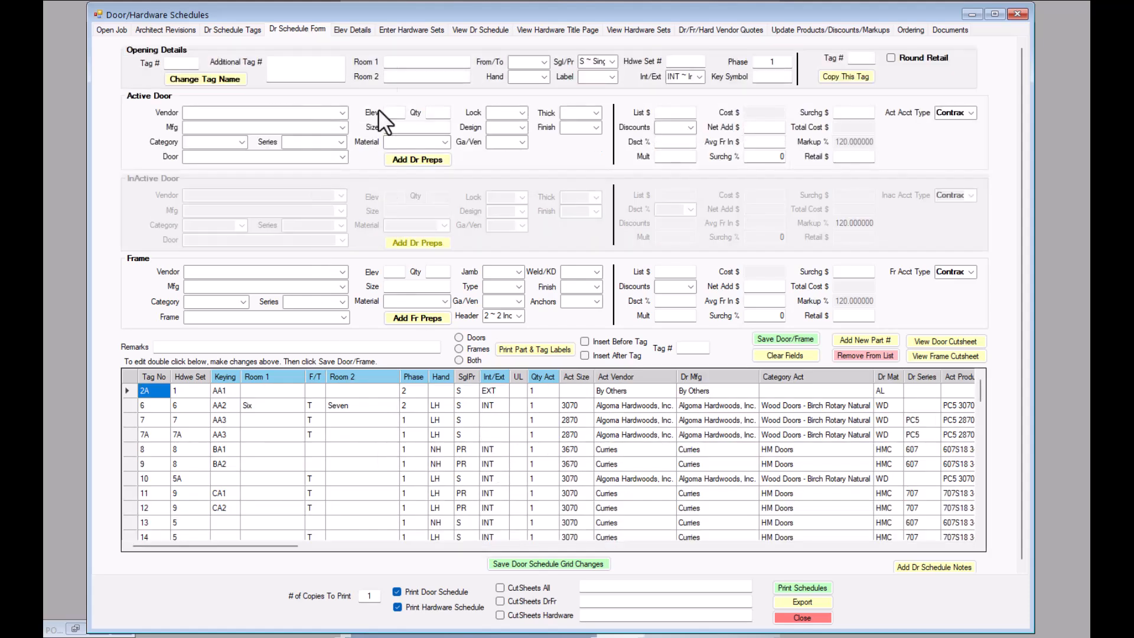
left_click(410, 27)
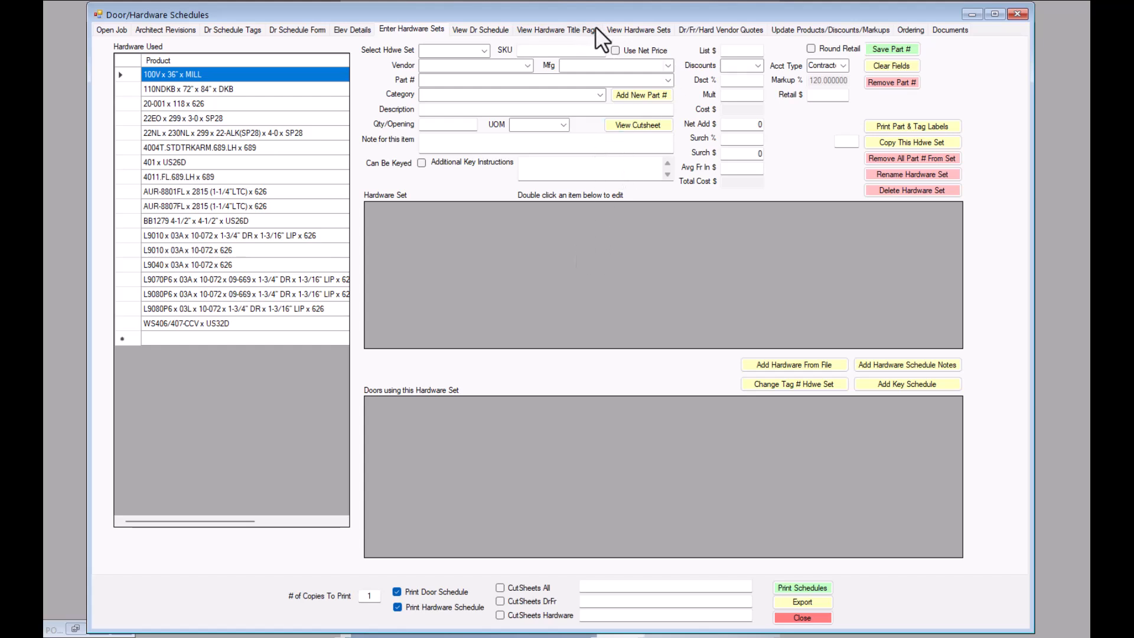
left_click(832, 29)
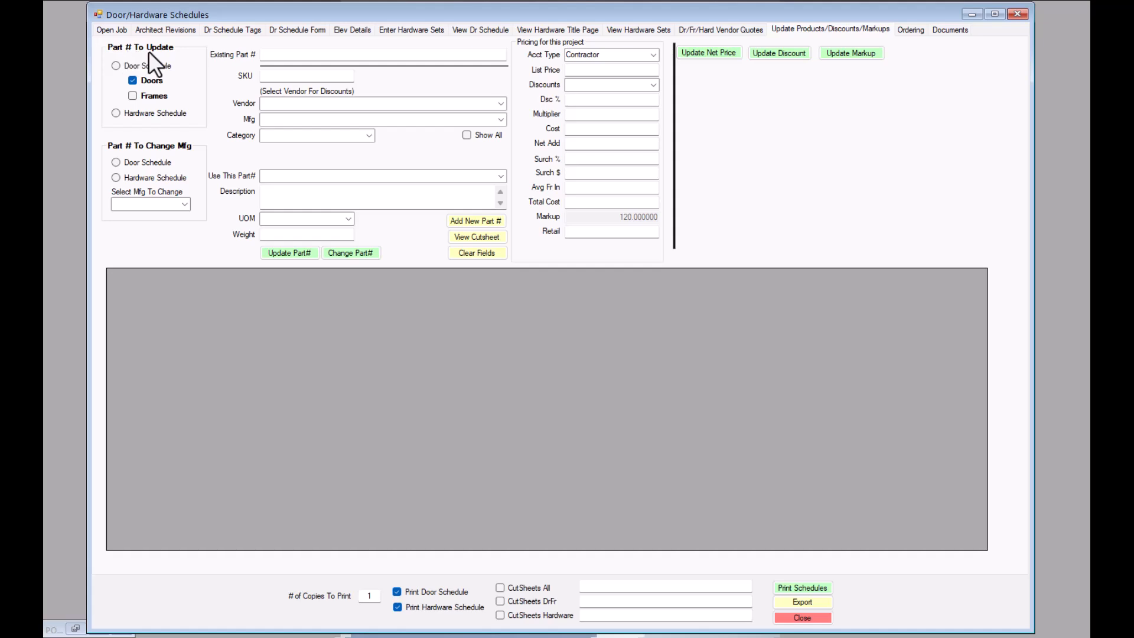
left_click(117, 65)
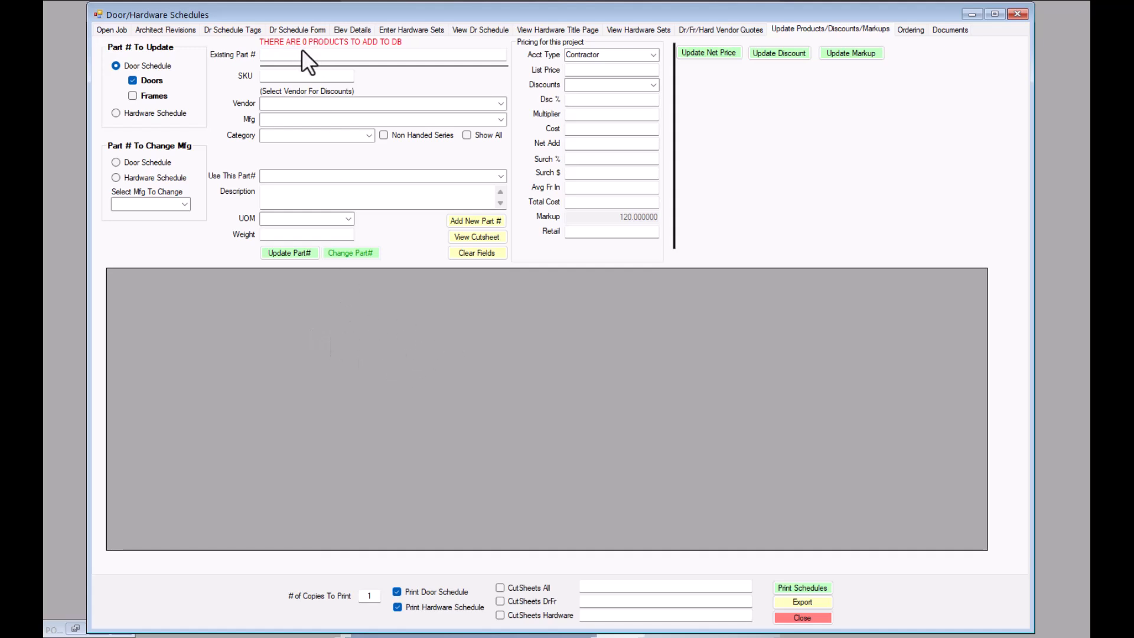
left_click(116, 112)
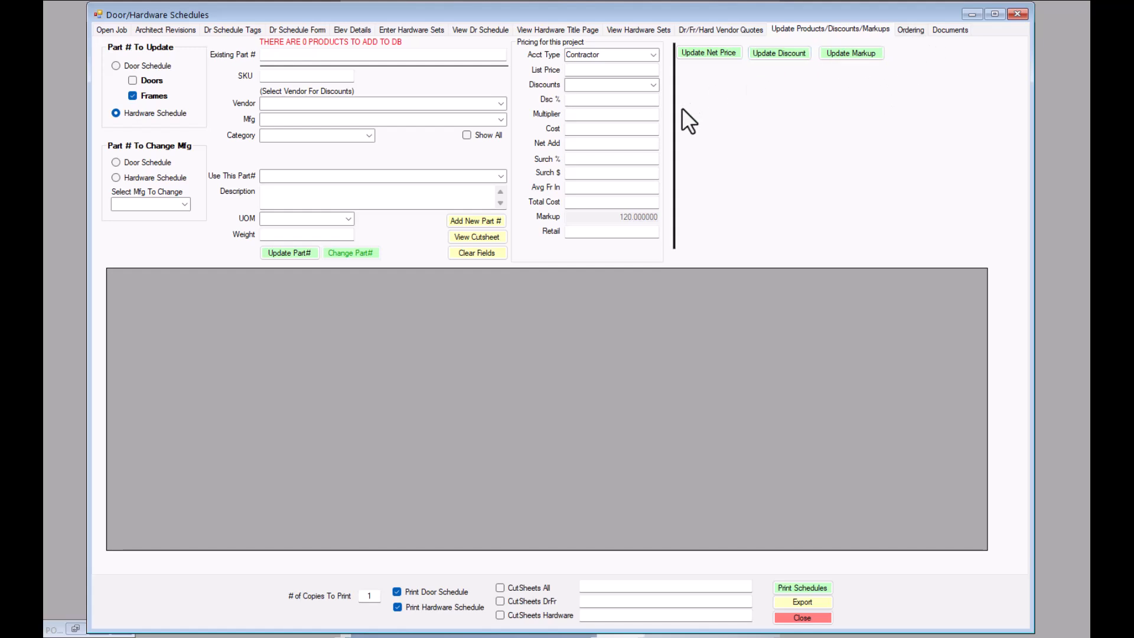
Step: Open the ordering grids and examine the first door lines' part numbers, tags, stock and on-order quantities
left_click(909, 30)
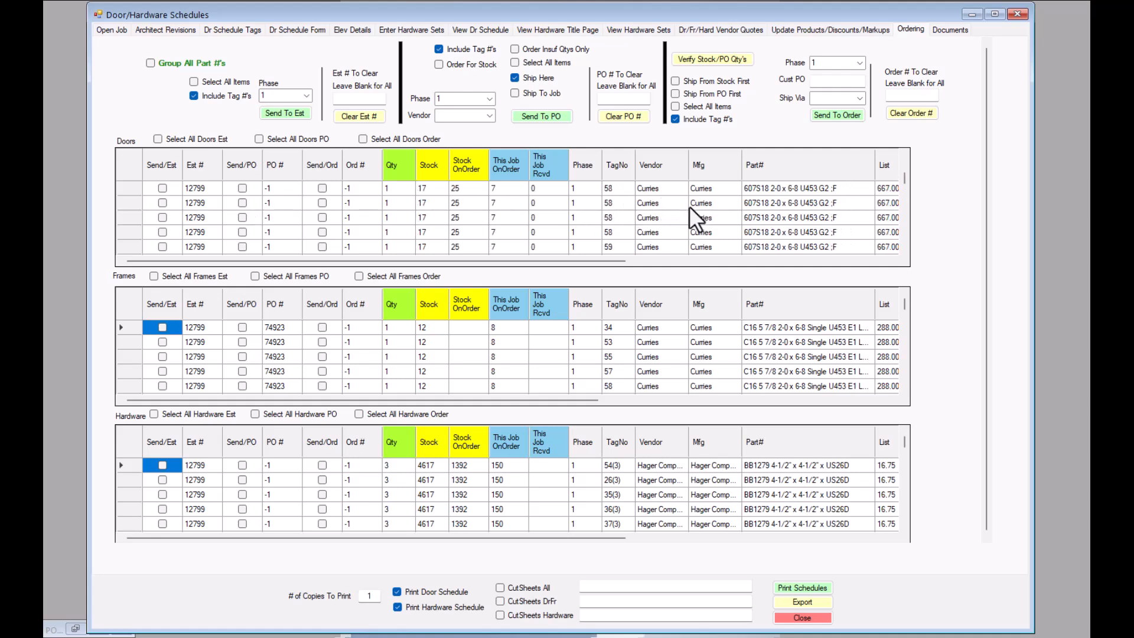
scroll(693, 206, "up", 3)
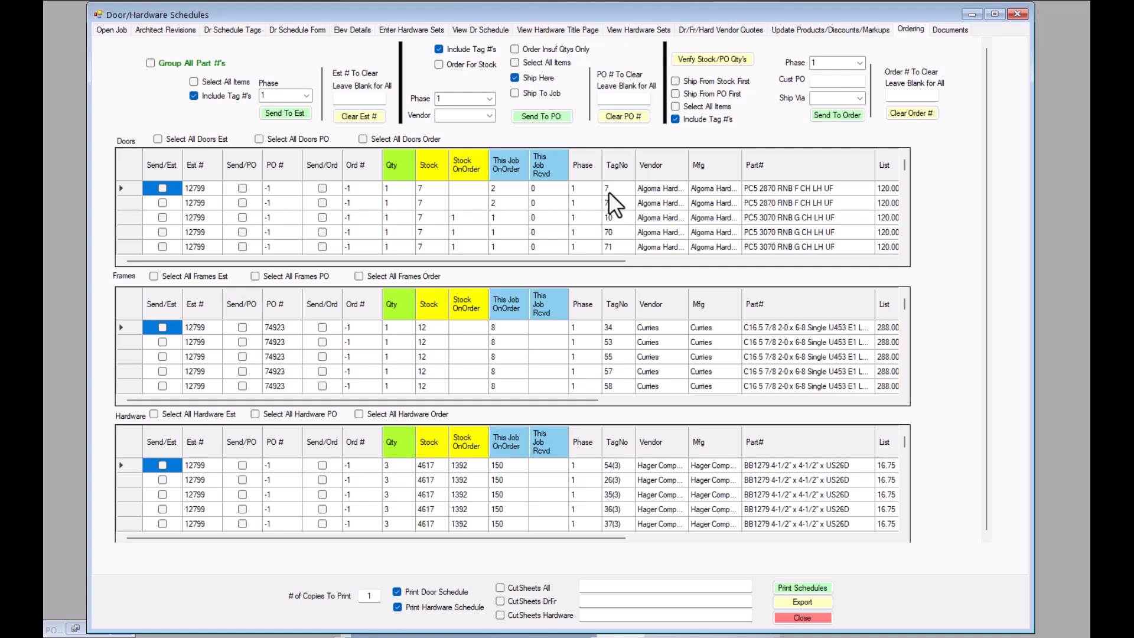
left_click(773, 200)
left_click(774, 187)
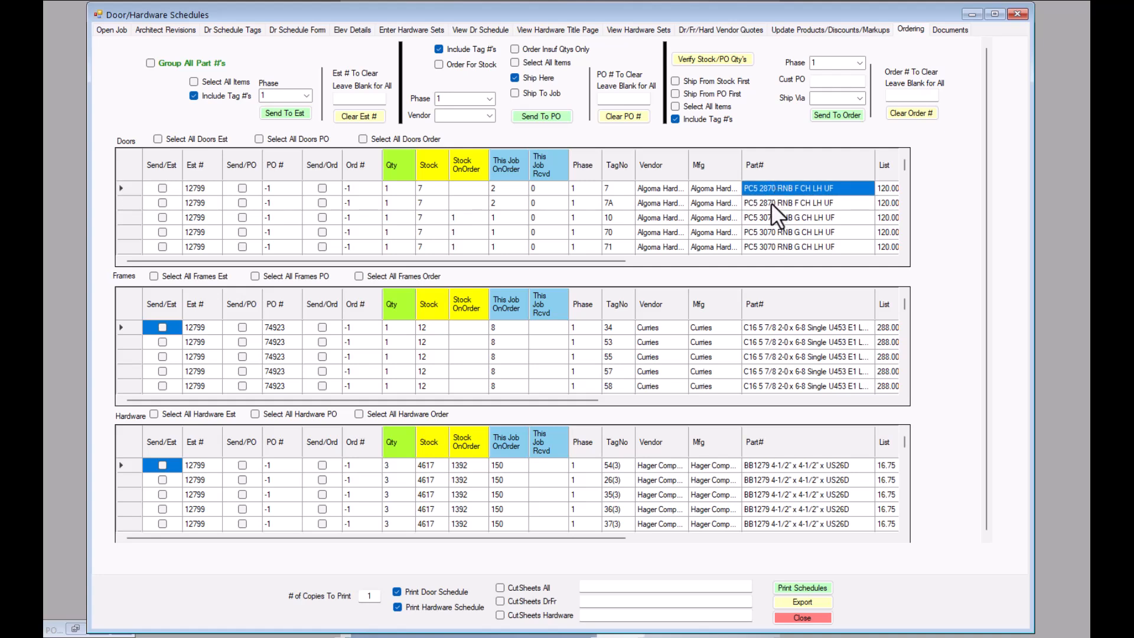
left_click(771, 201)
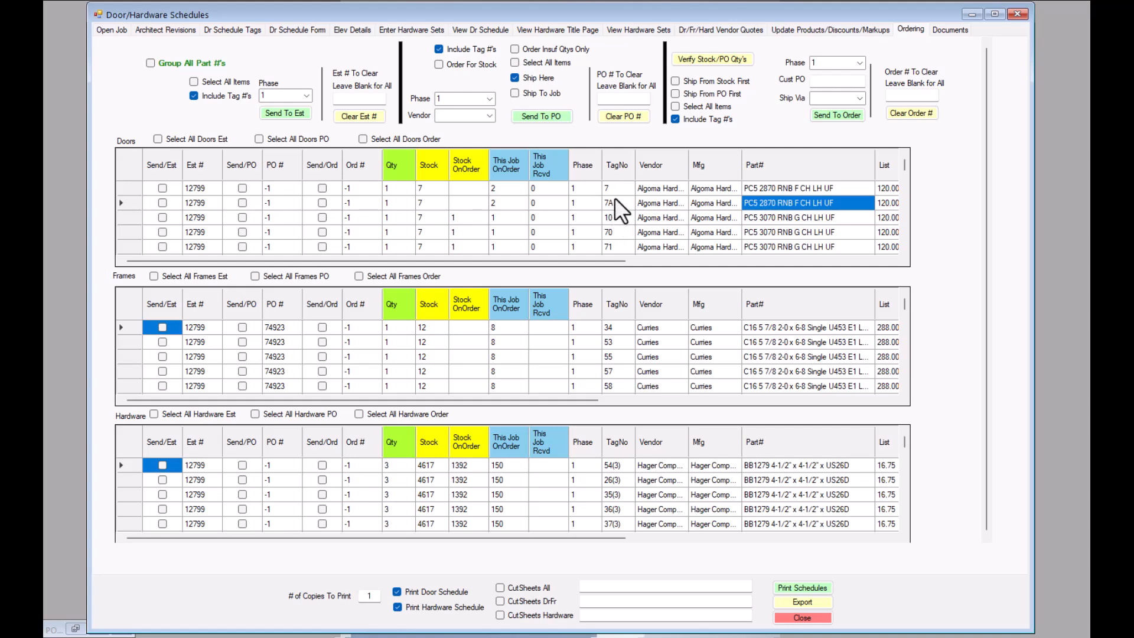
left_click(426, 203)
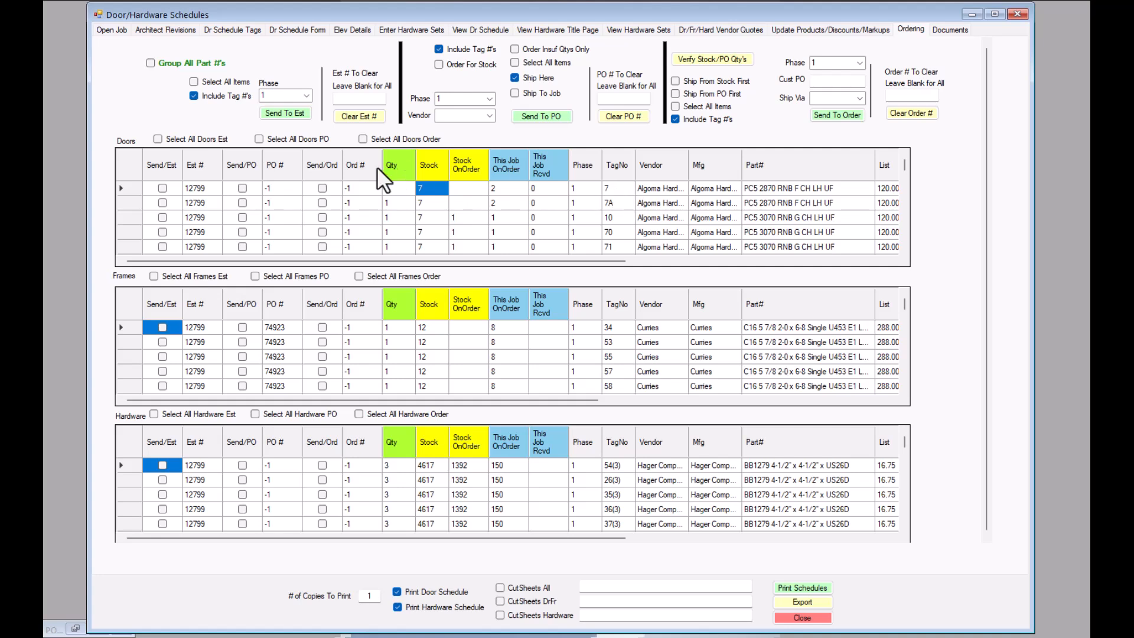
left_click(465, 201)
left_click(506, 193)
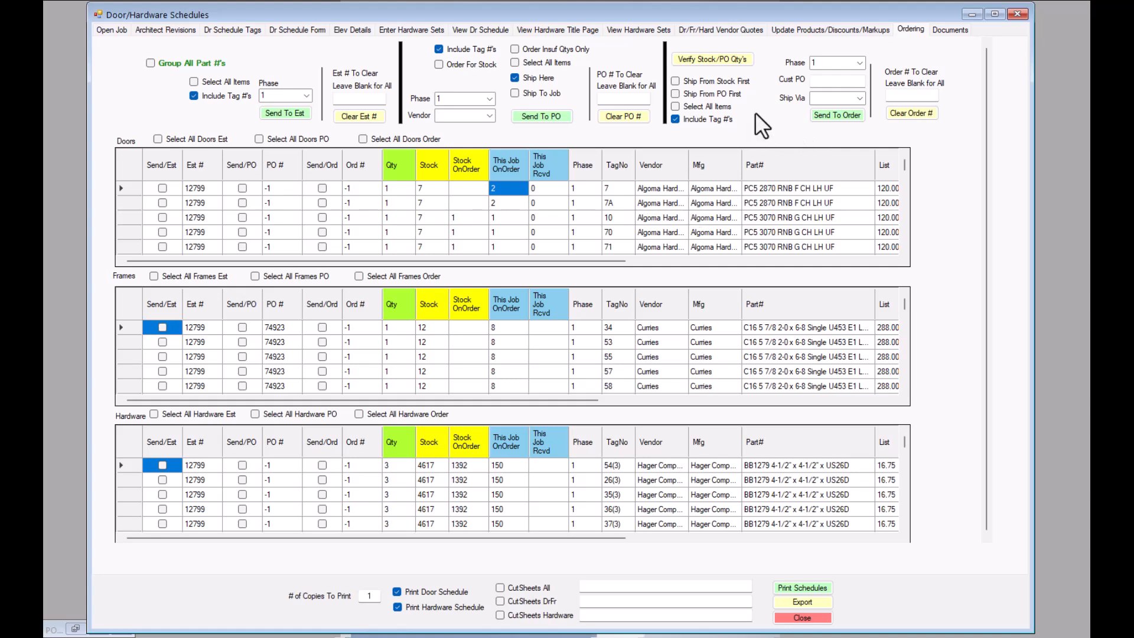
Step: Mark all phase 1 items for sending to an order, review the door lines, and clear the selection
left_click(676, 107)
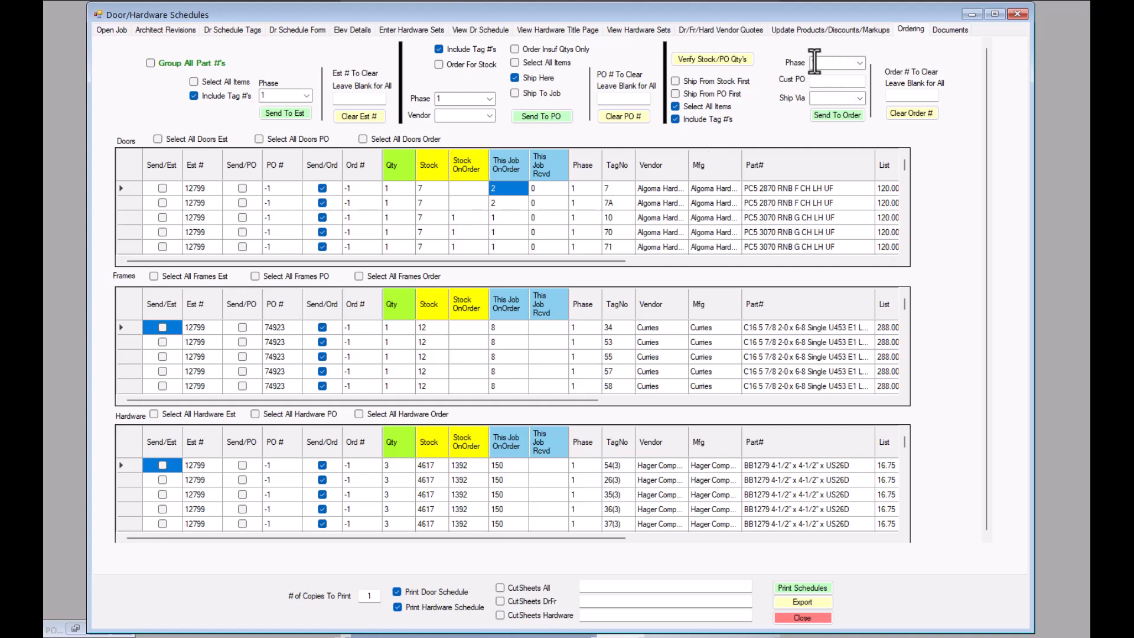
scroll(587, 205, "down", 5)
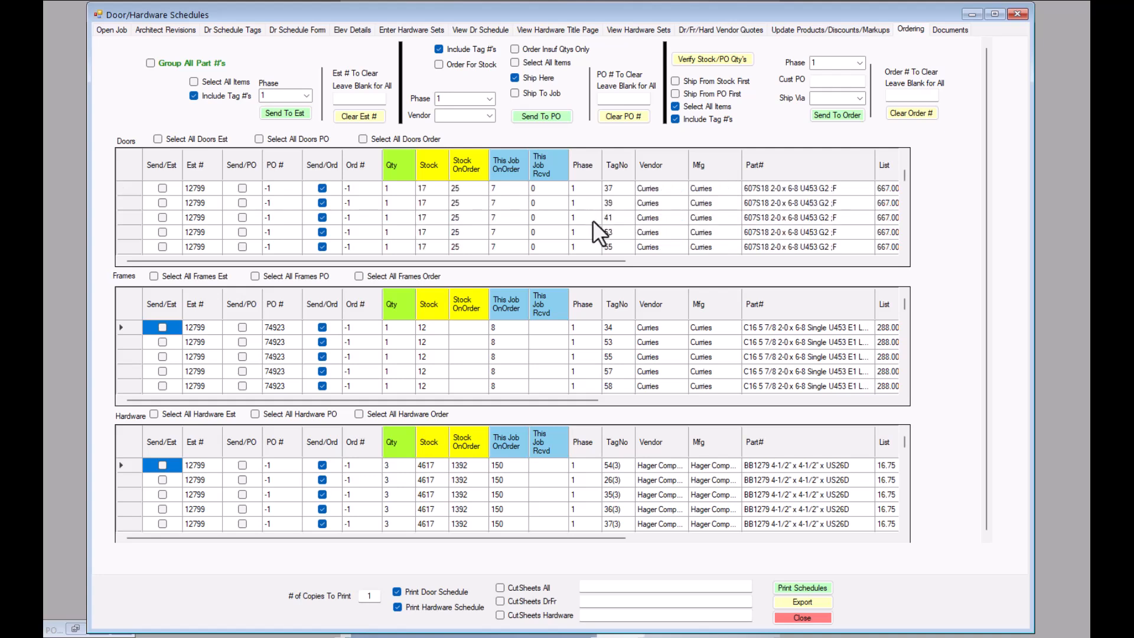
scroll(591, 222, "down", 5)
scroll(587, 223, "down", 5)
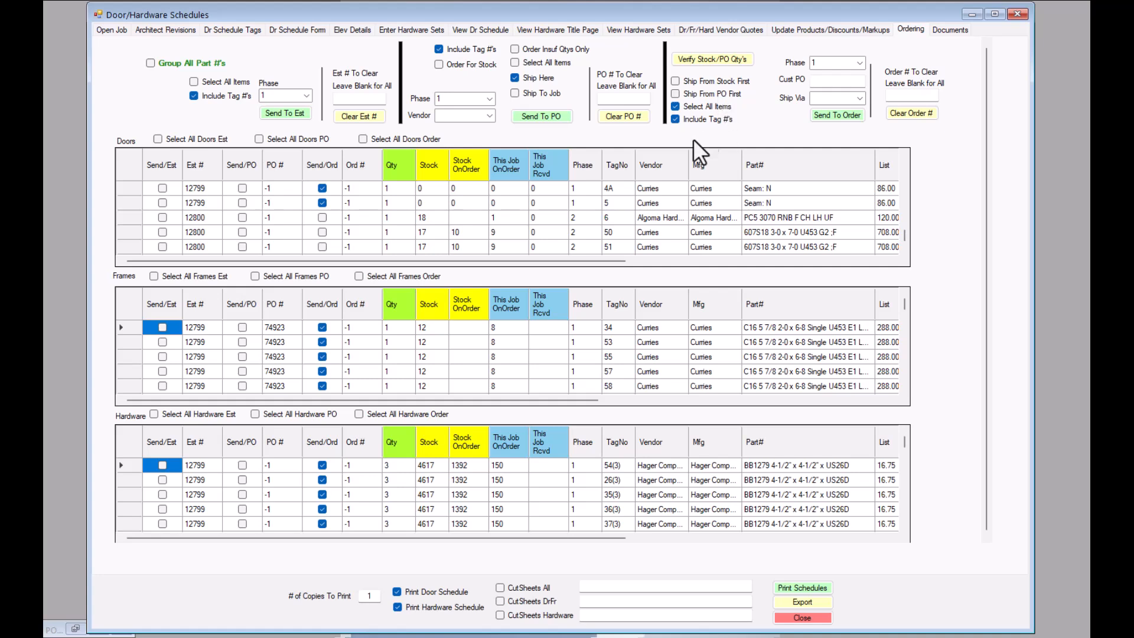
scroll(474, 191, "up", 8)
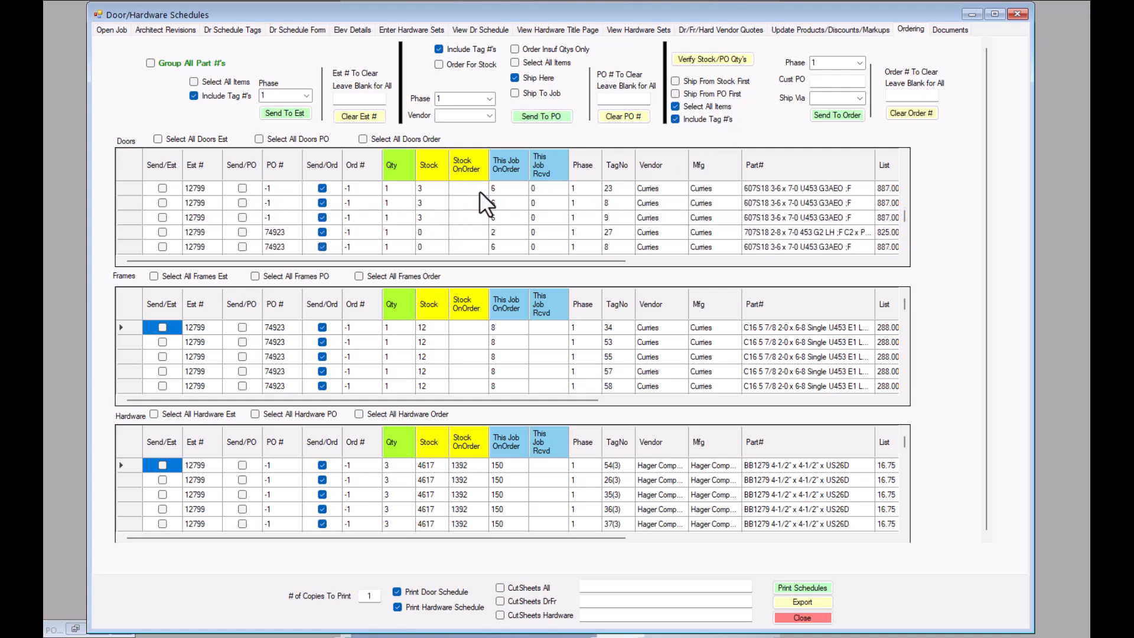
scroll(531, 185, "down", 8)
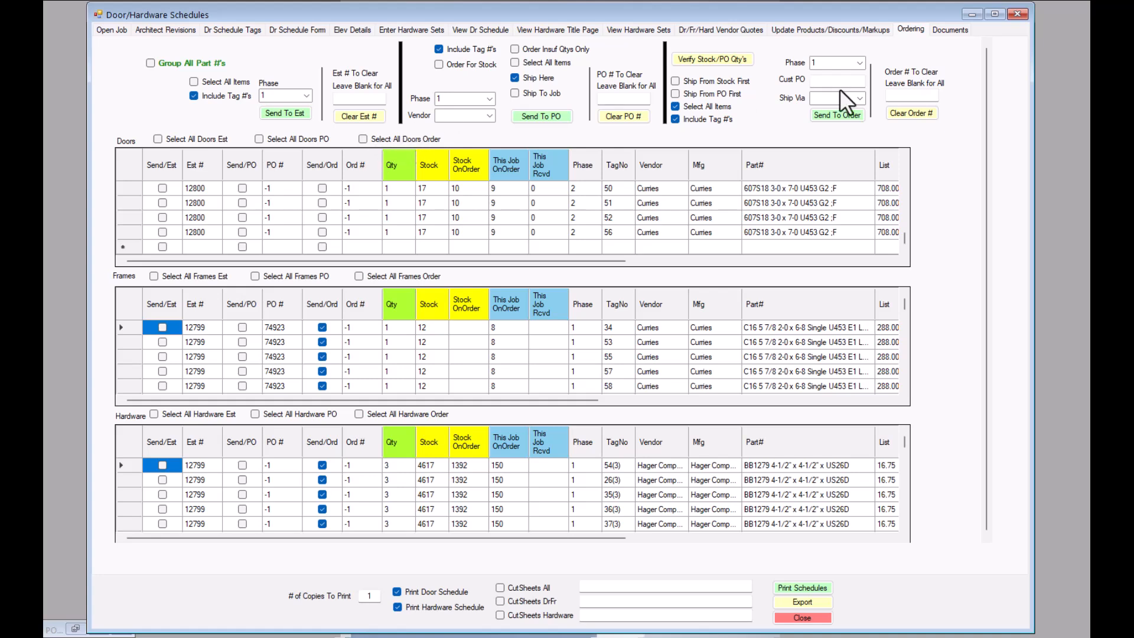
left_click(675, 106)
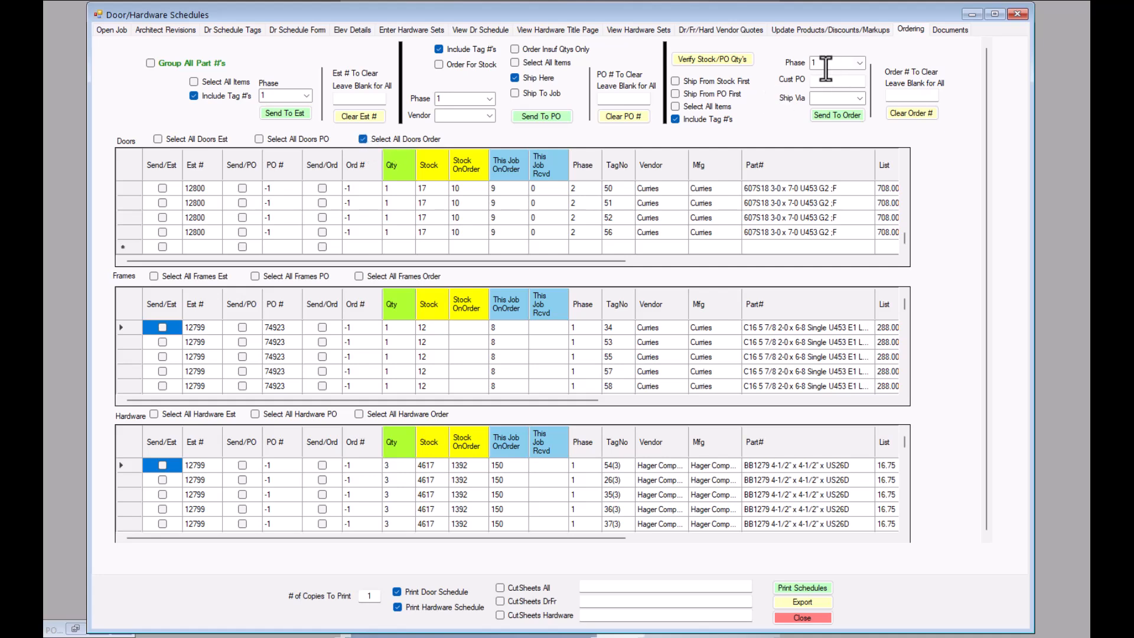
Step: Review the phase 1 lines selected by the all-doors order option, and clear that selection
scroll(415, 224, "up", 3)
scroll(673, 213, "down", 3)
scroll(674, 213, "down", 1)
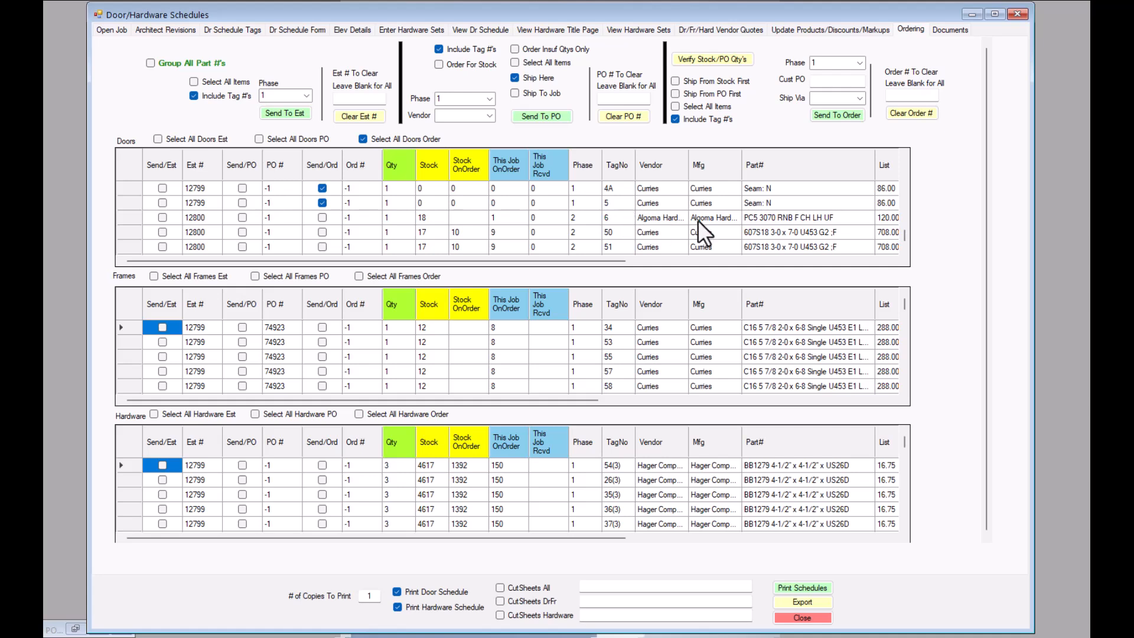
scroll(536, 215, "up", 3)
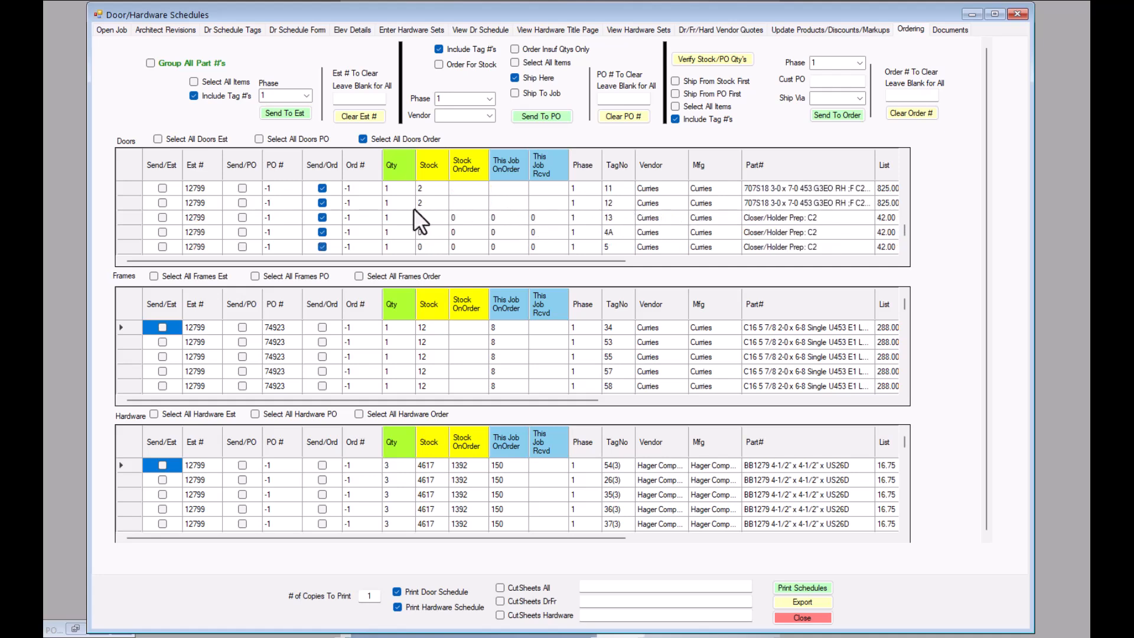
left_click(362, 139)
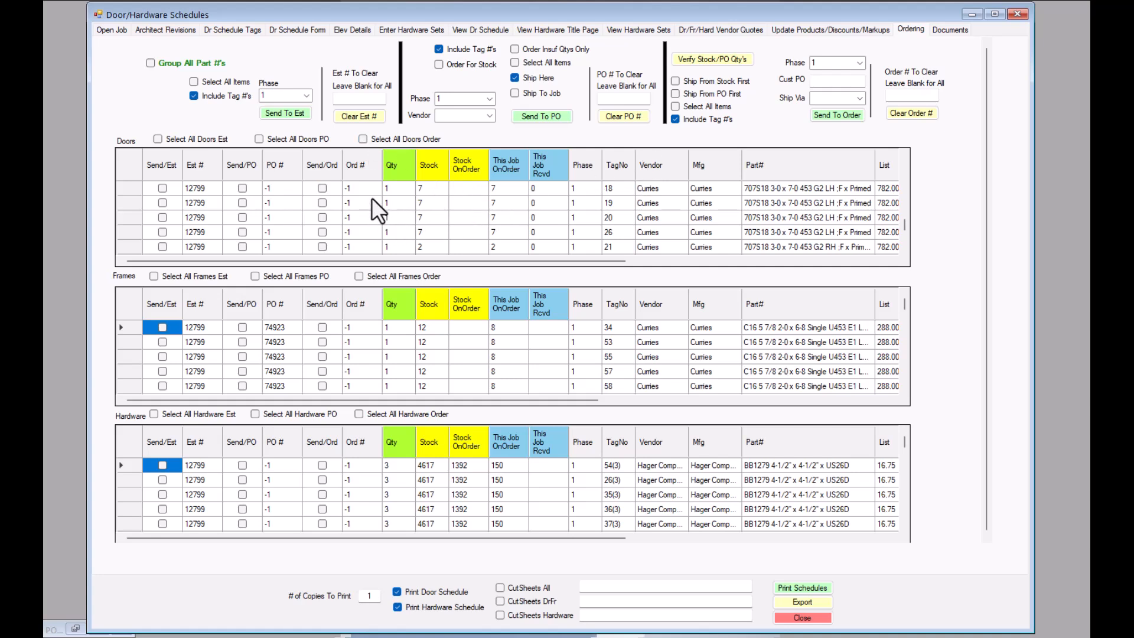
Step: Mark only the door line with tag 7 for sending to an order
scroll(340, 201, "up", 3)
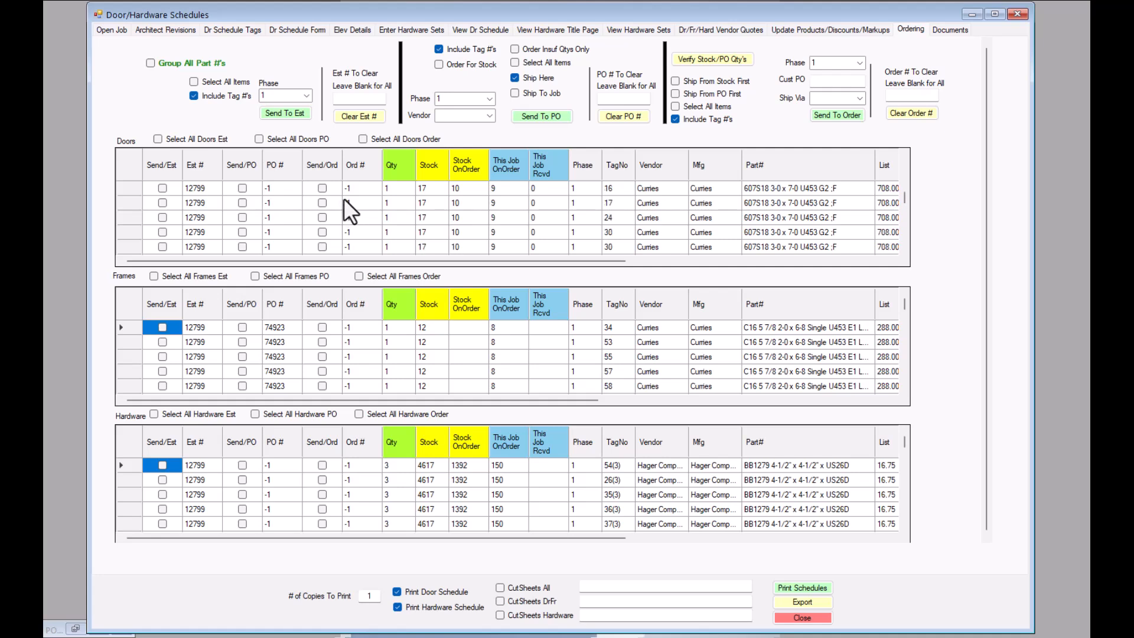
scroll(354, 196, "up", 3)
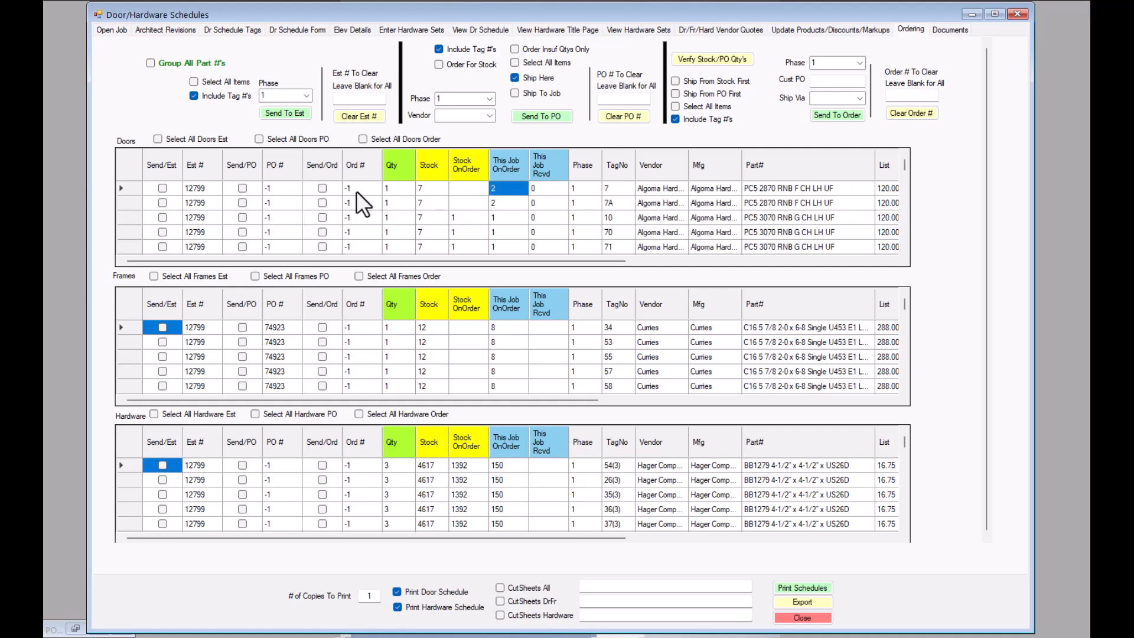
left_click(321, 188)
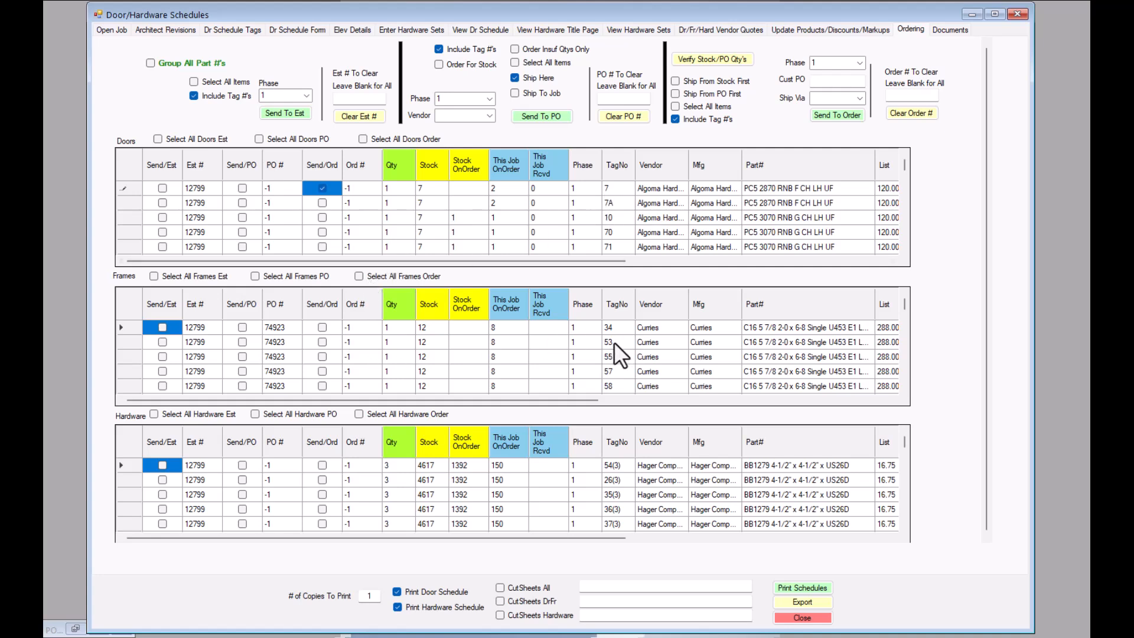
Step: Examine the tag numbers, part numbers and stock of the frame and hardware lines, including the hardware for tag 2A
scroll(630, 348, "down", 3)
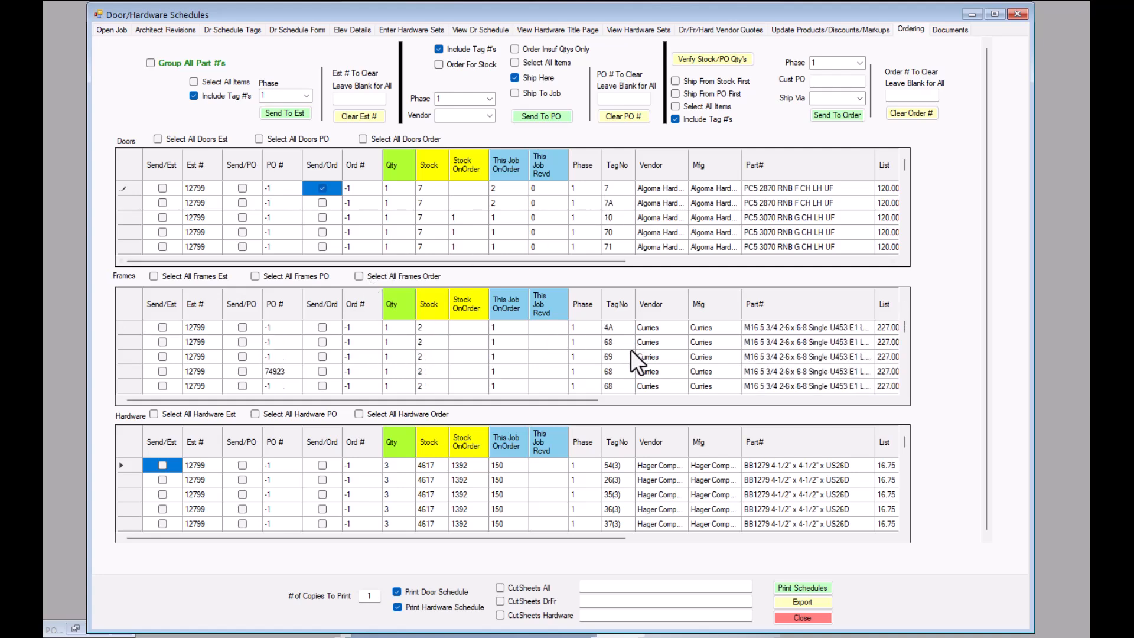
scroll(644, 350, "down", 3)
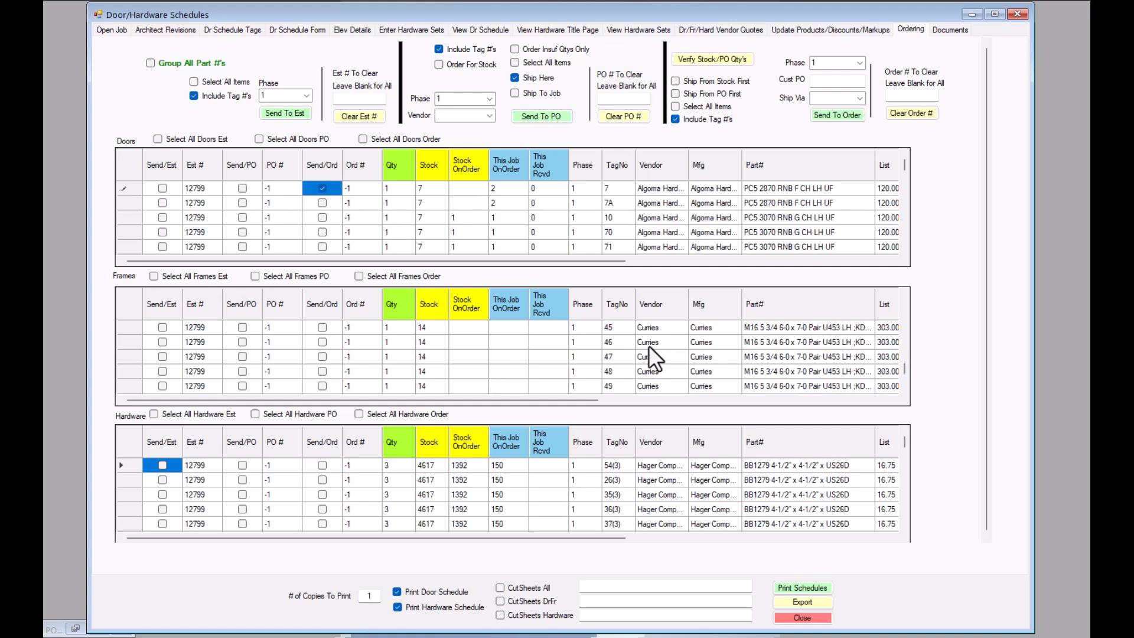
scroll(649, 347, "up", 3)
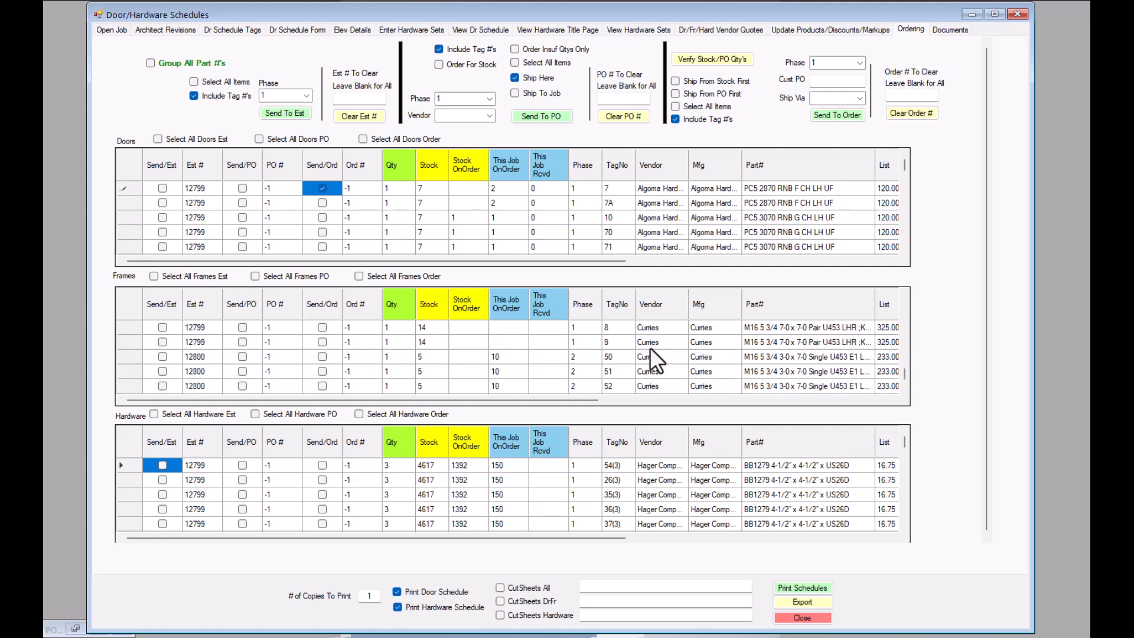
scroll(649, 346, "up", 3)
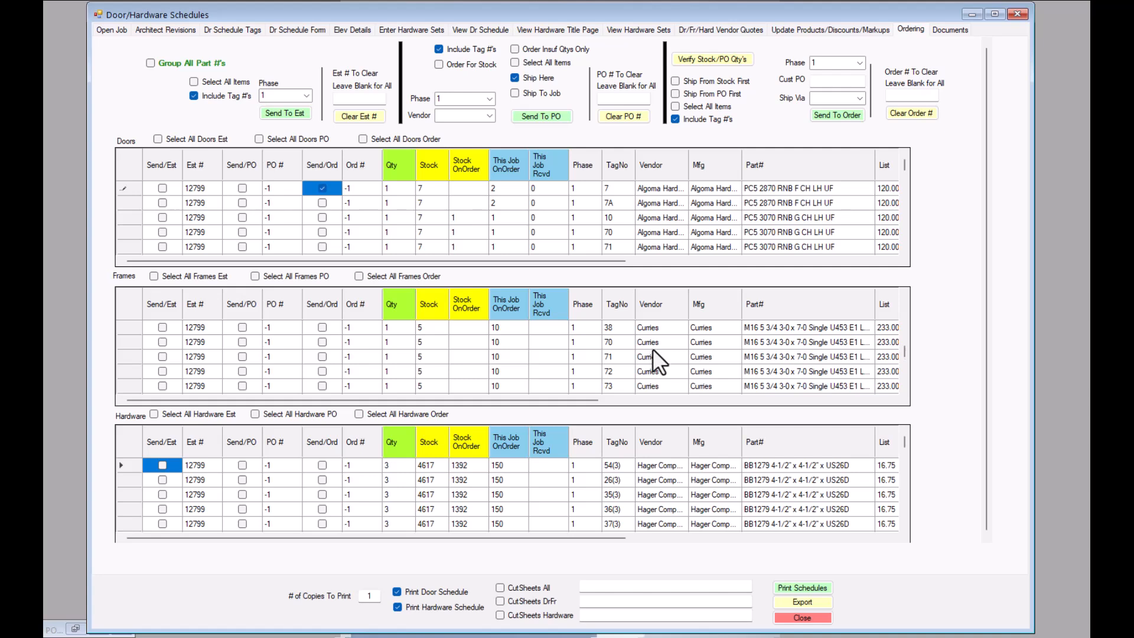
scroll(652, 348, "up", 4)
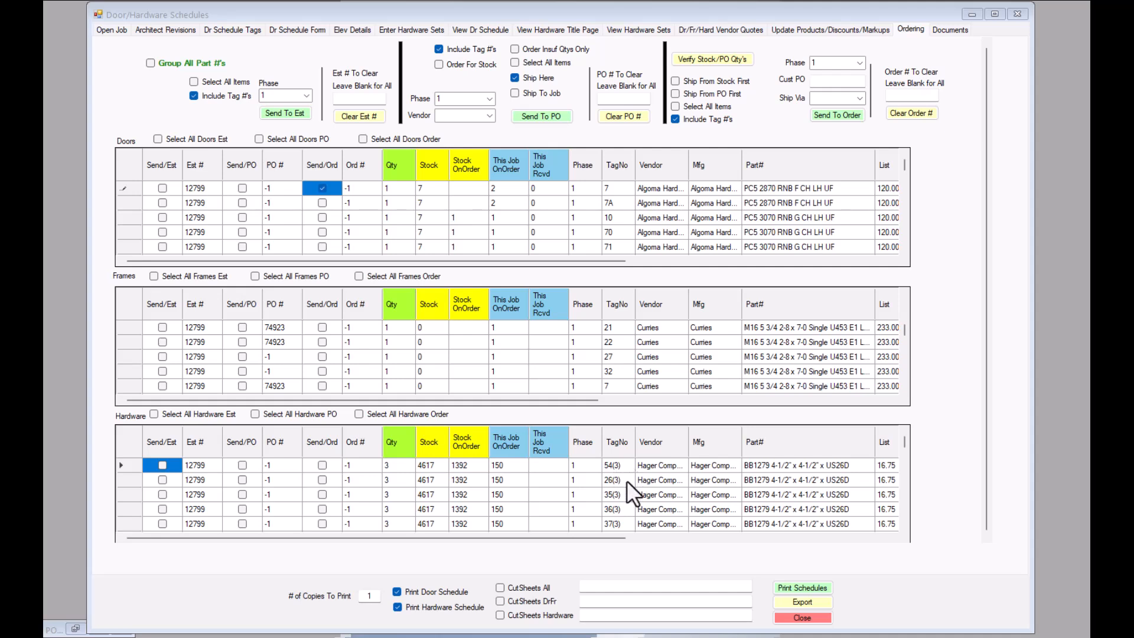
left_click_drag(902, 442, 893, 511)
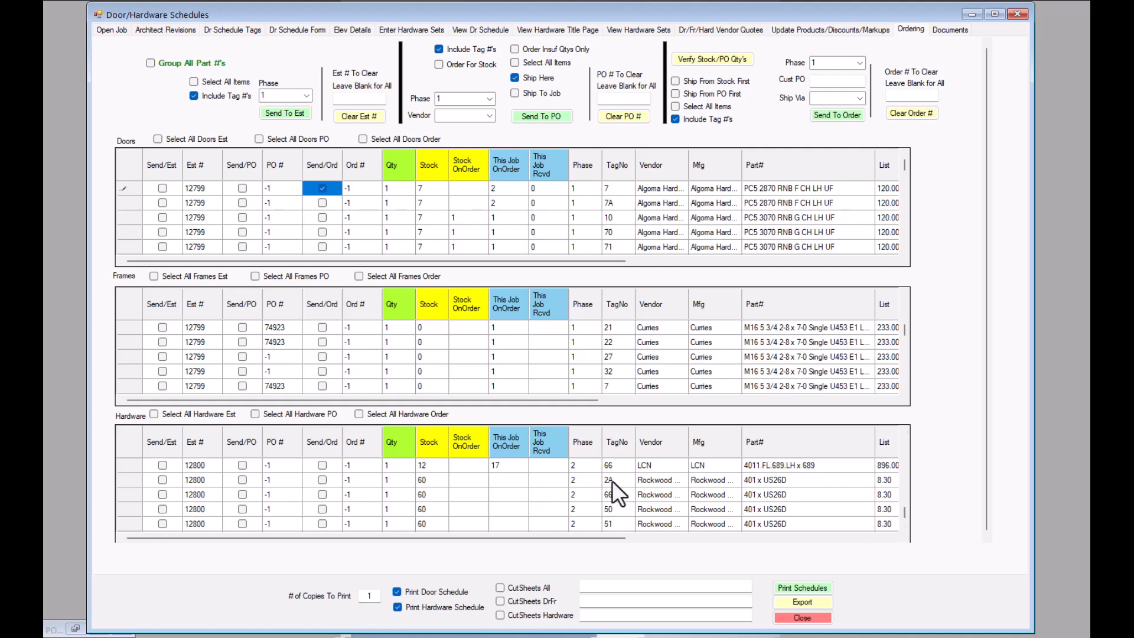
left_click(610, 480)
left_click(616, 480)
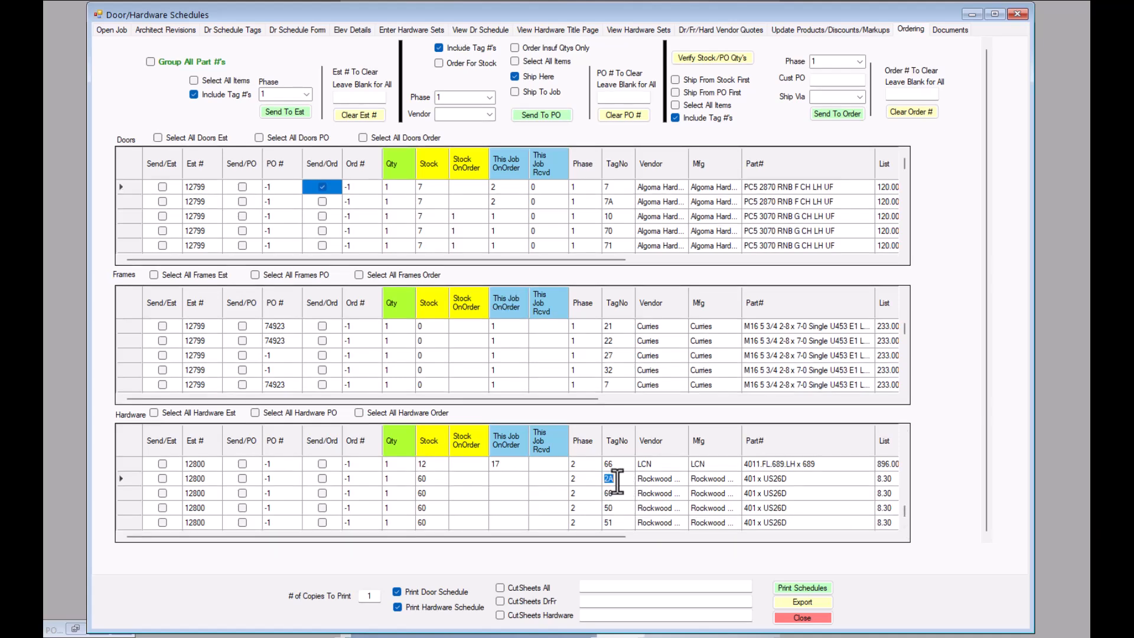
scroll(767, 465, "up", 5)
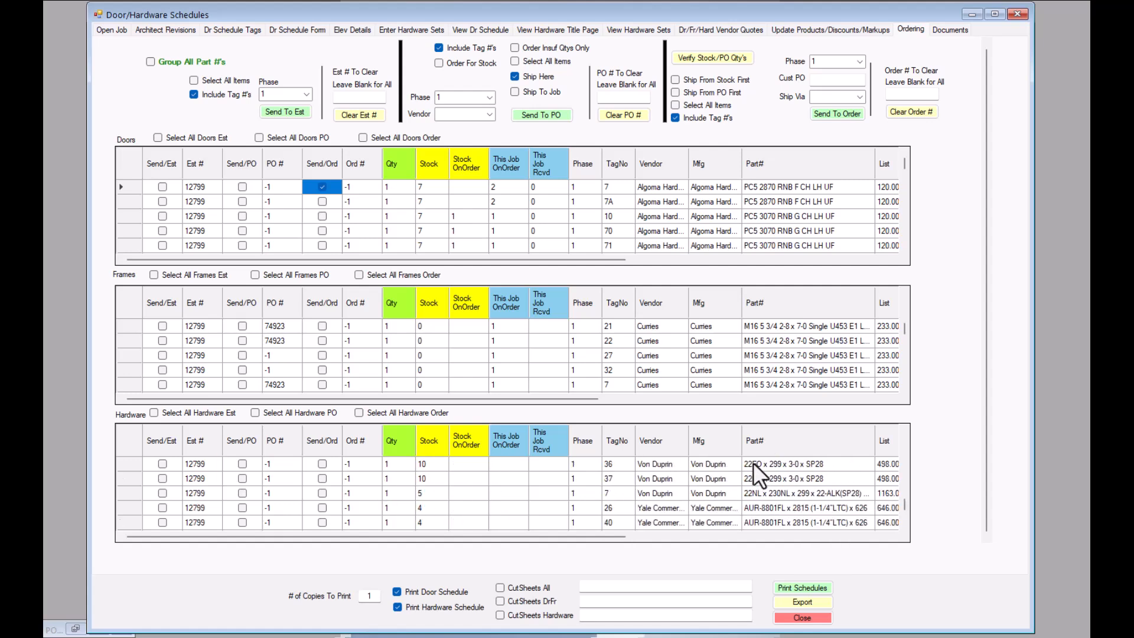
scroll(649, 473, "up", 4)
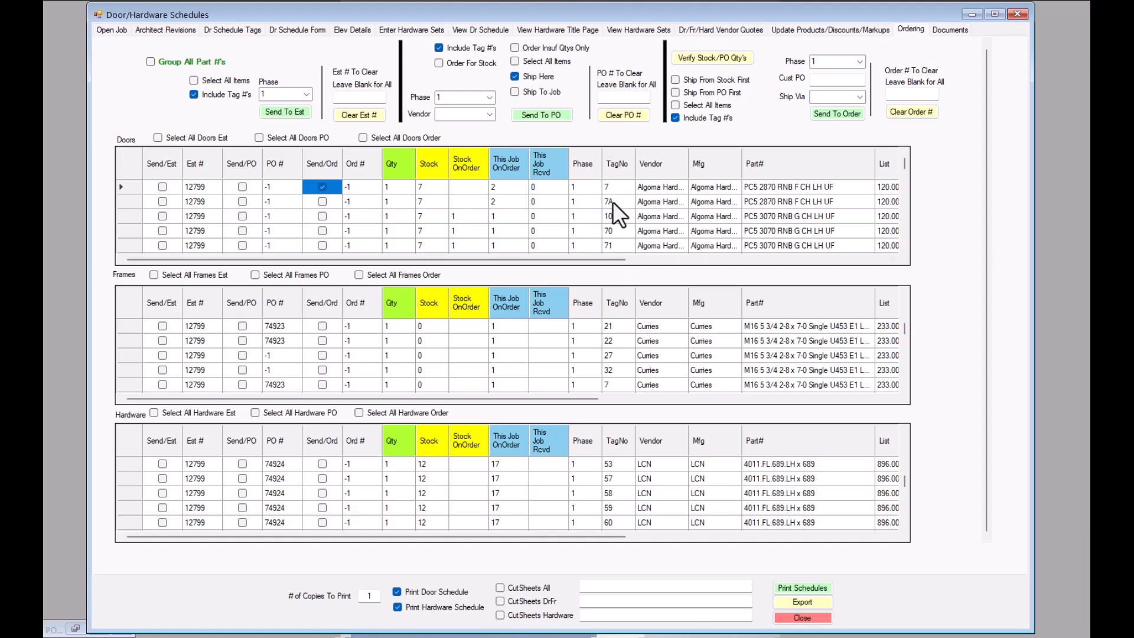
Step: Group all part numbers, verify the stock and PO quantities, and review the door lines for shortages
left_click(153, 63)
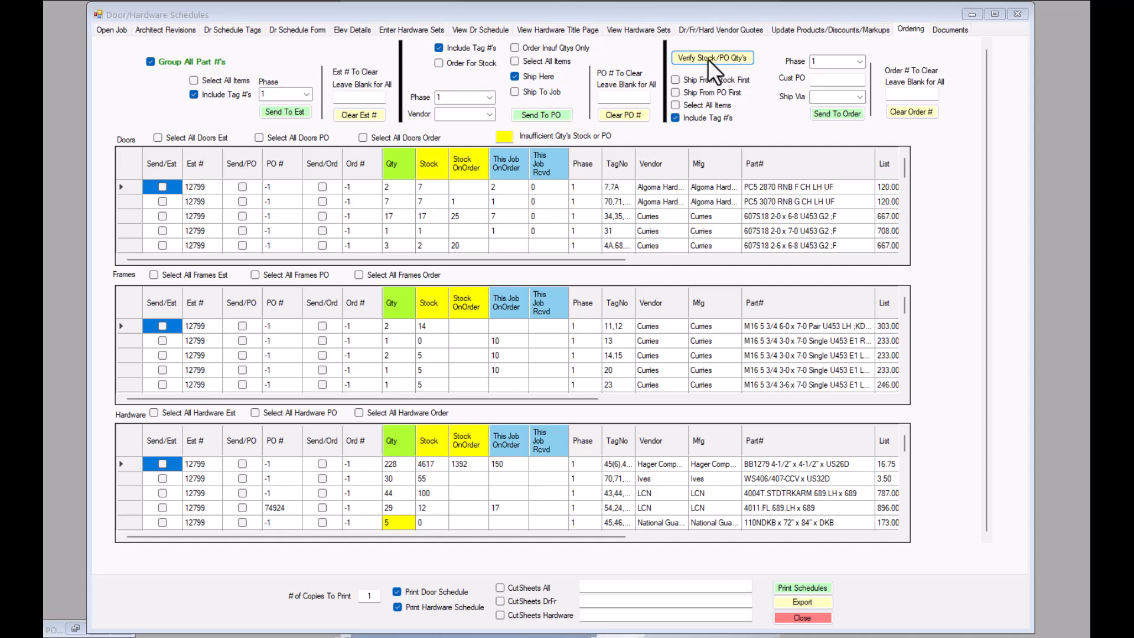
scroll(444, 203, "down", 5)
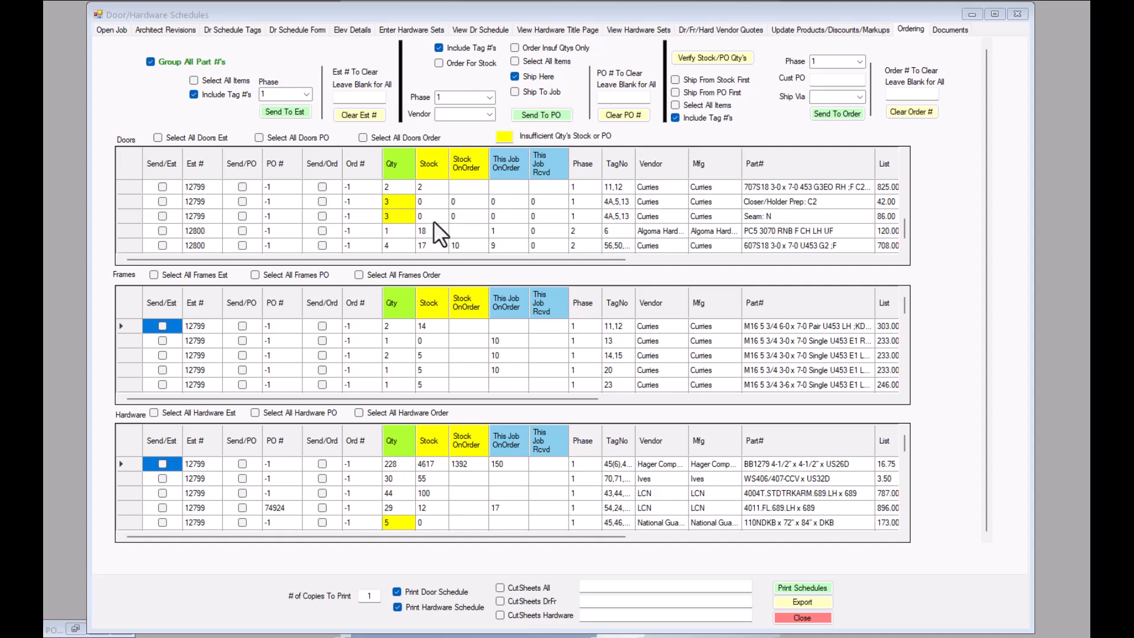
scroll(434, 221, "up", 3)
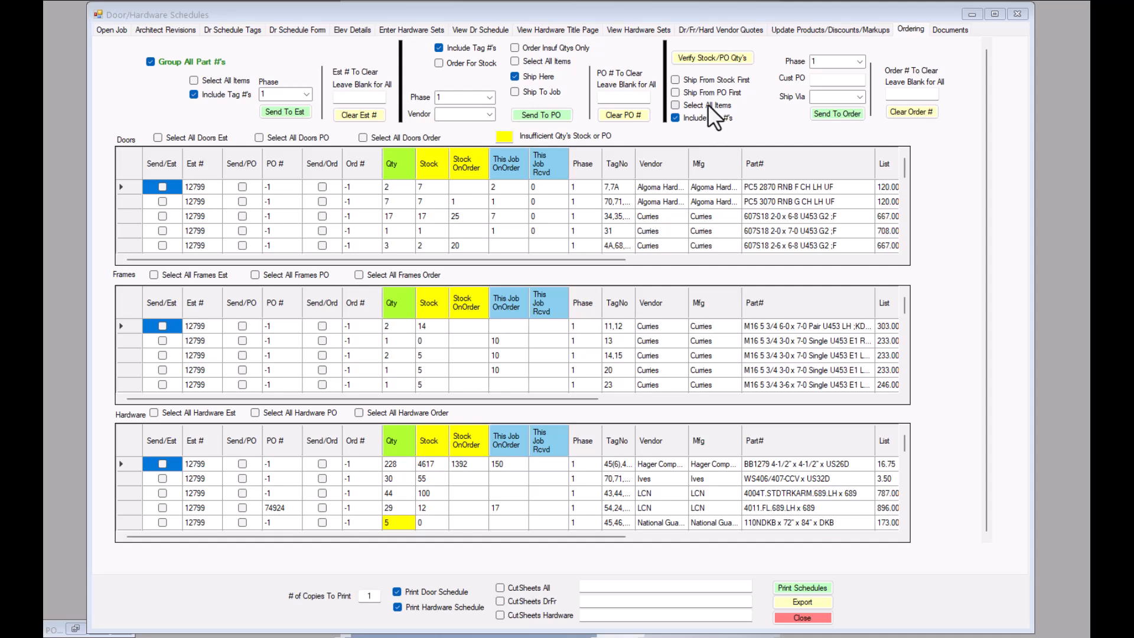
Step: Mark all phase 1 door lines for the order, review their stock quantities, and clear that selection
left_click(363, 137)
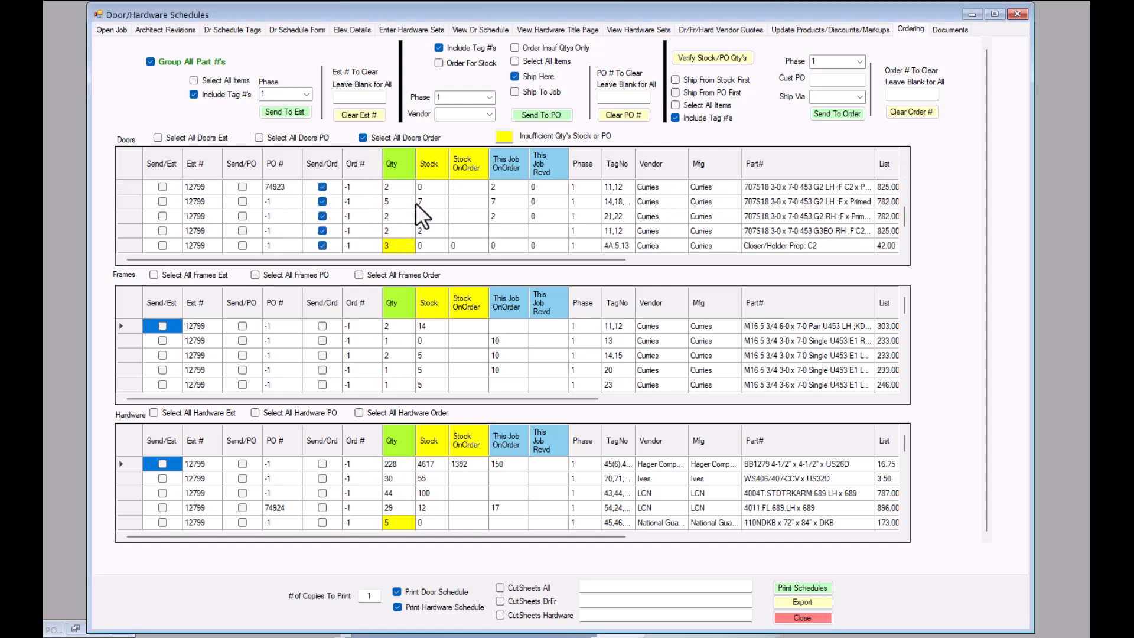
scroll(414, 203, "down", 2)
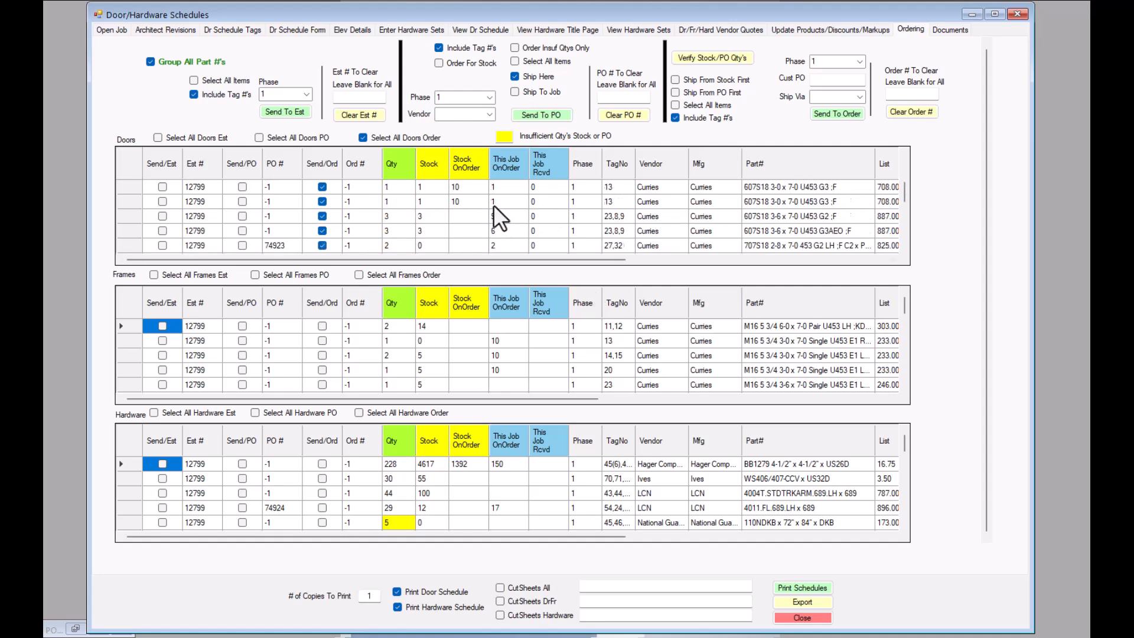
left_click(363, 138)
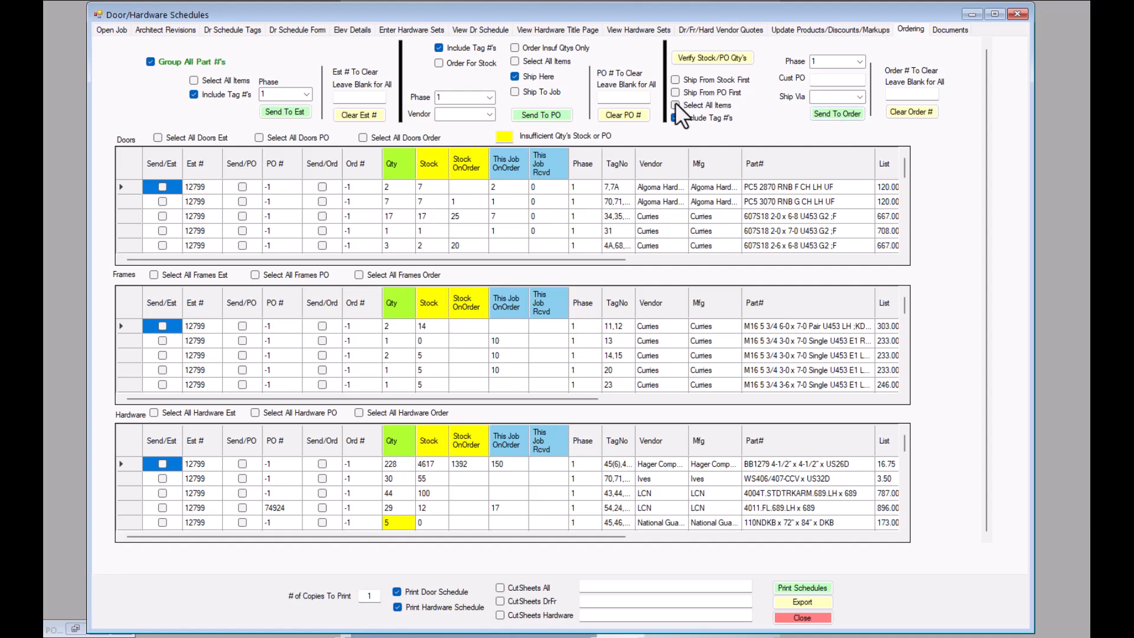
Step: Select all phase 1 items for the order and review the marked door, frame and hardware lines
left_click(839, 114)
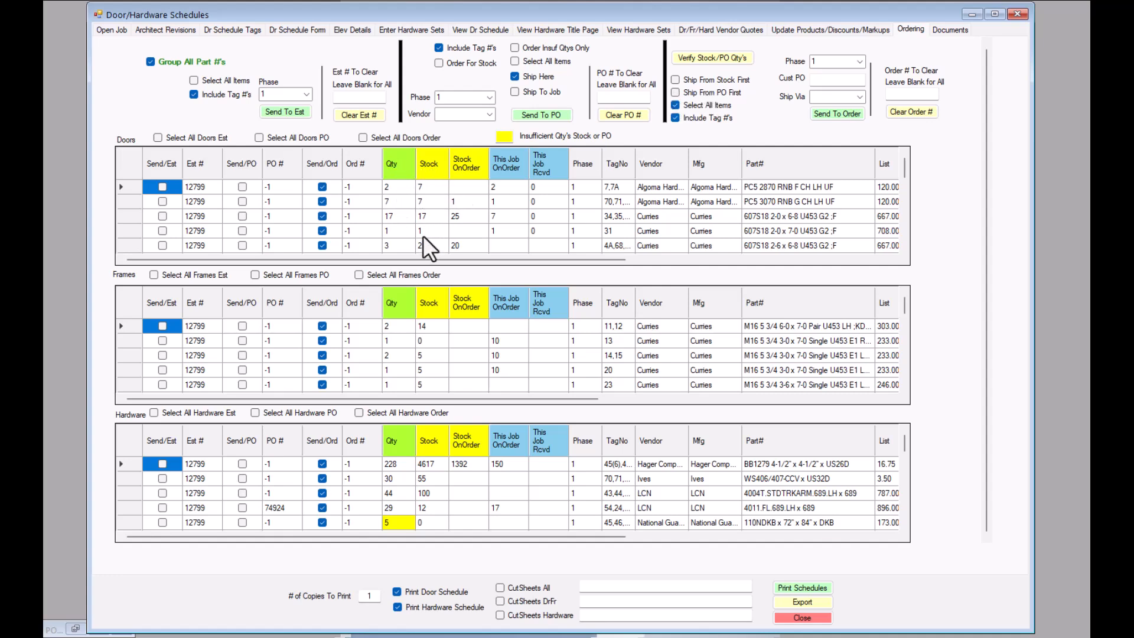
scroll(430, 227, "down", 1)
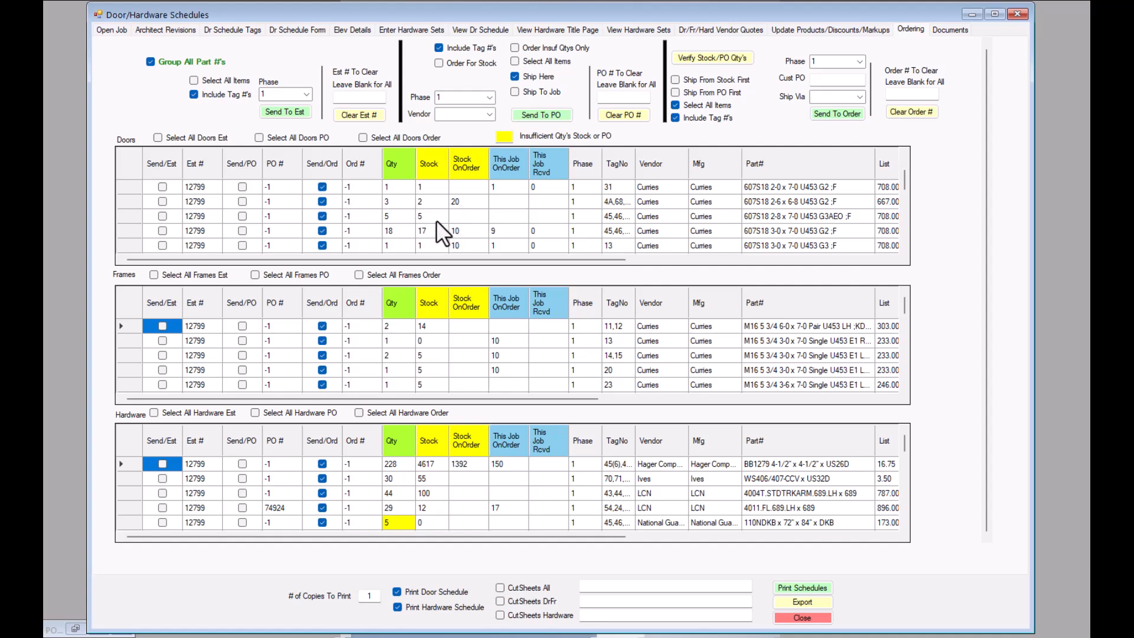
scroll(442, 234, "down", 1)
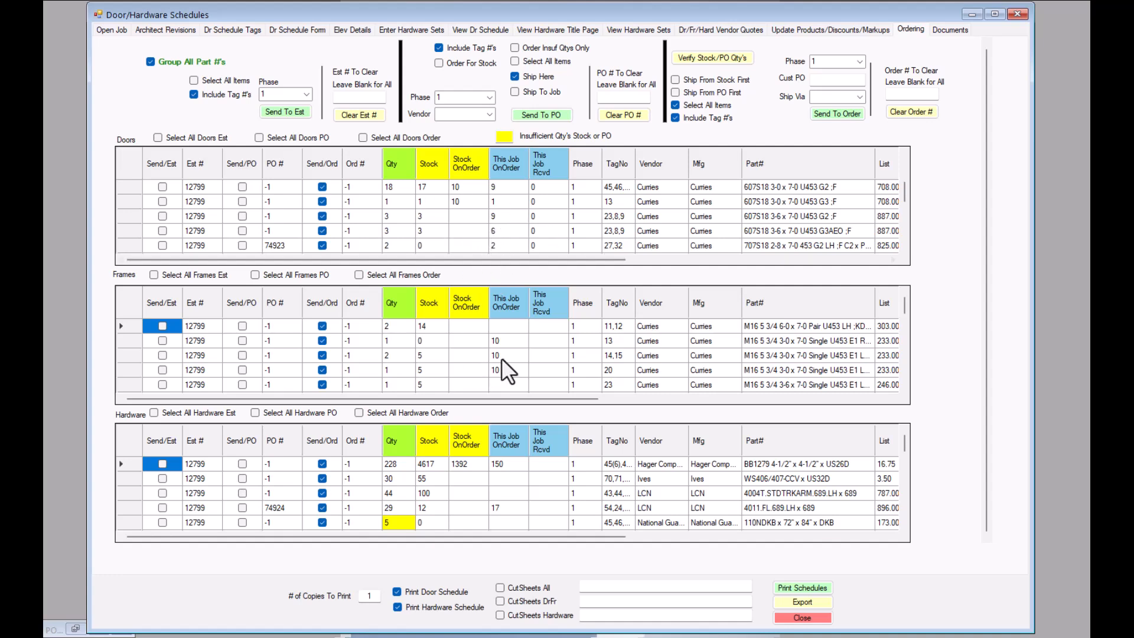
scroll(513, 493, "down", 10)
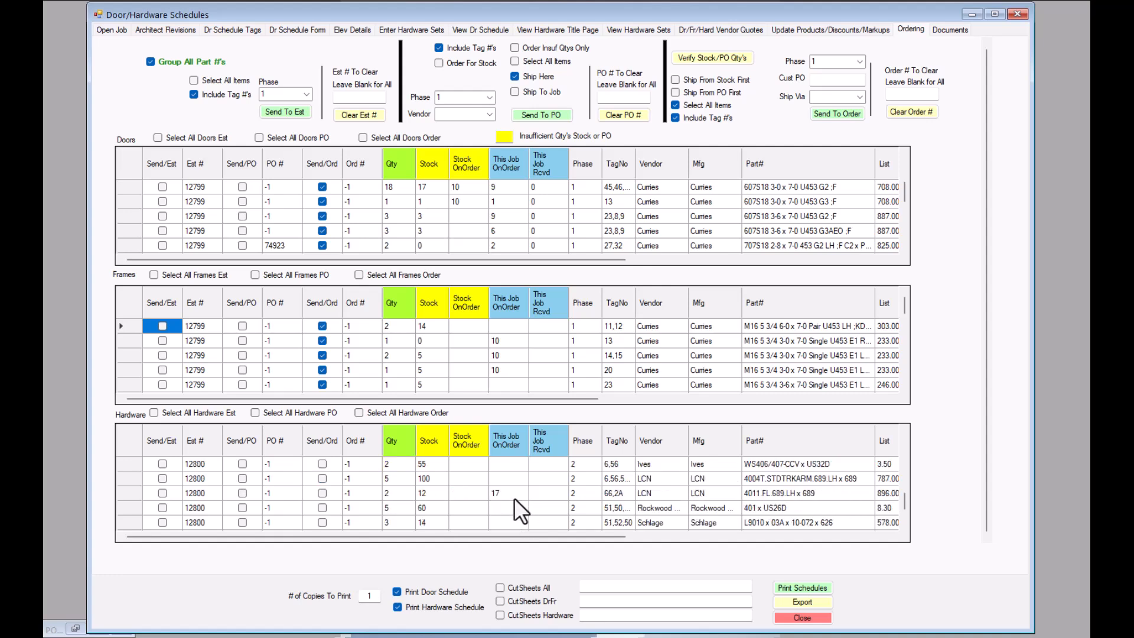
scroll(514, 498, "up", 5)
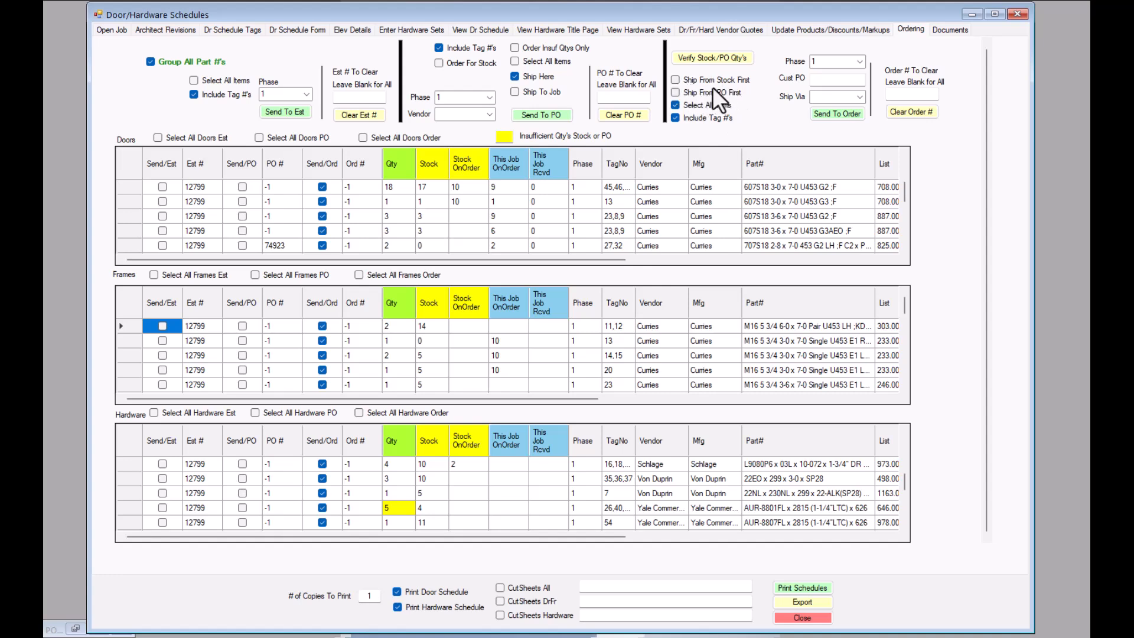
Step: Set the order's shipping method to Best Way and have items ship from stock first
left_click(830, 81)
left_click(858, 98)
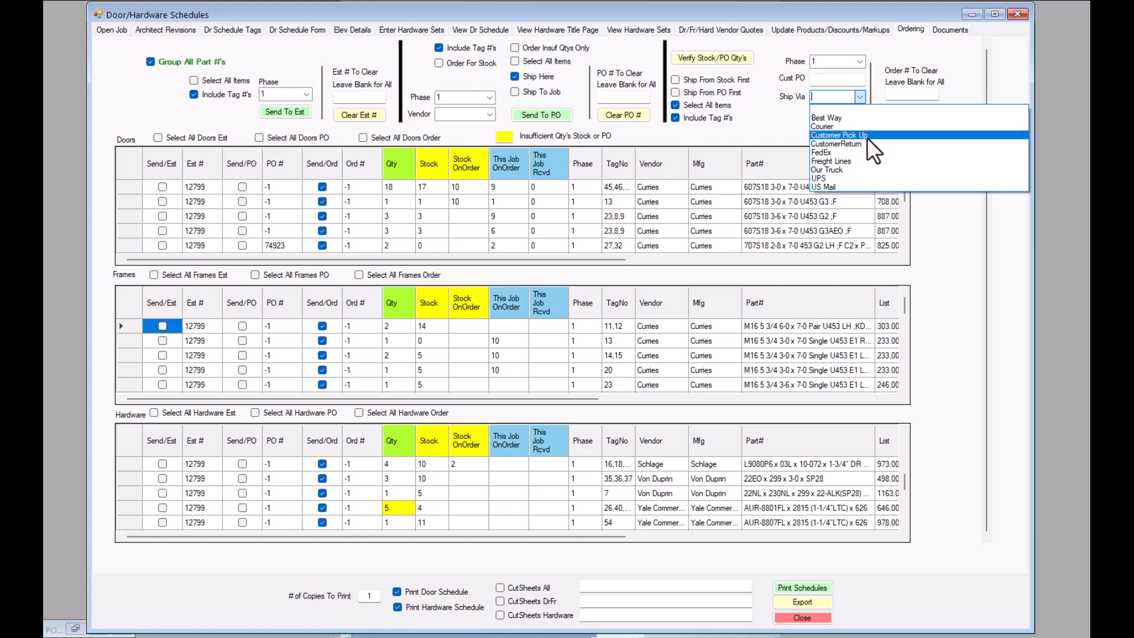
left_click(780, 104)
left_click(858, 96)
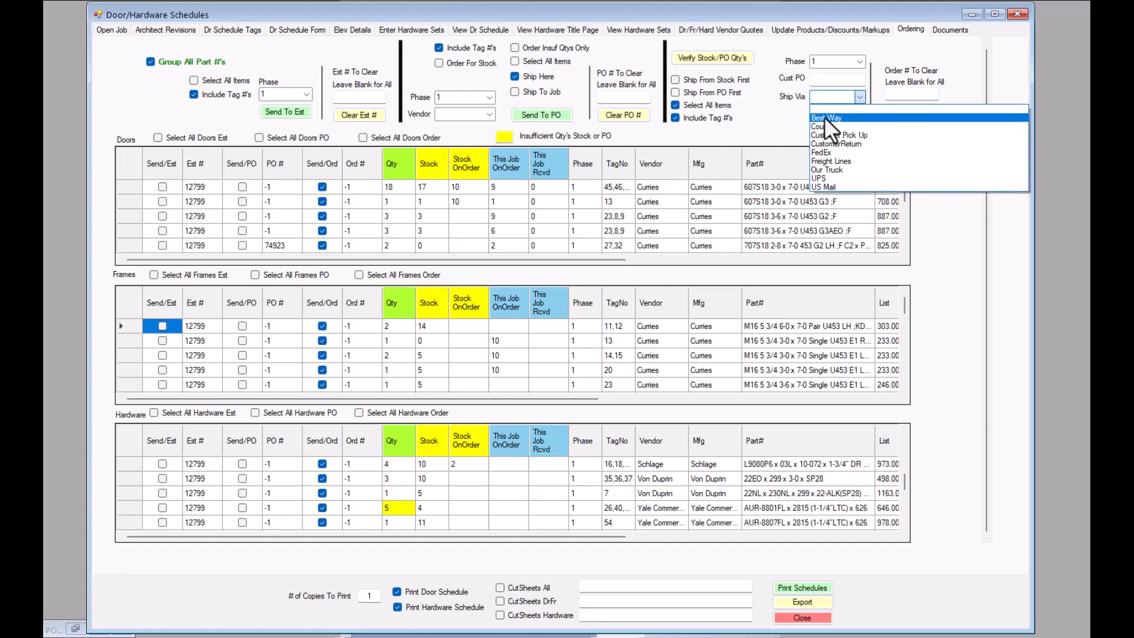
left_click(825, 118)
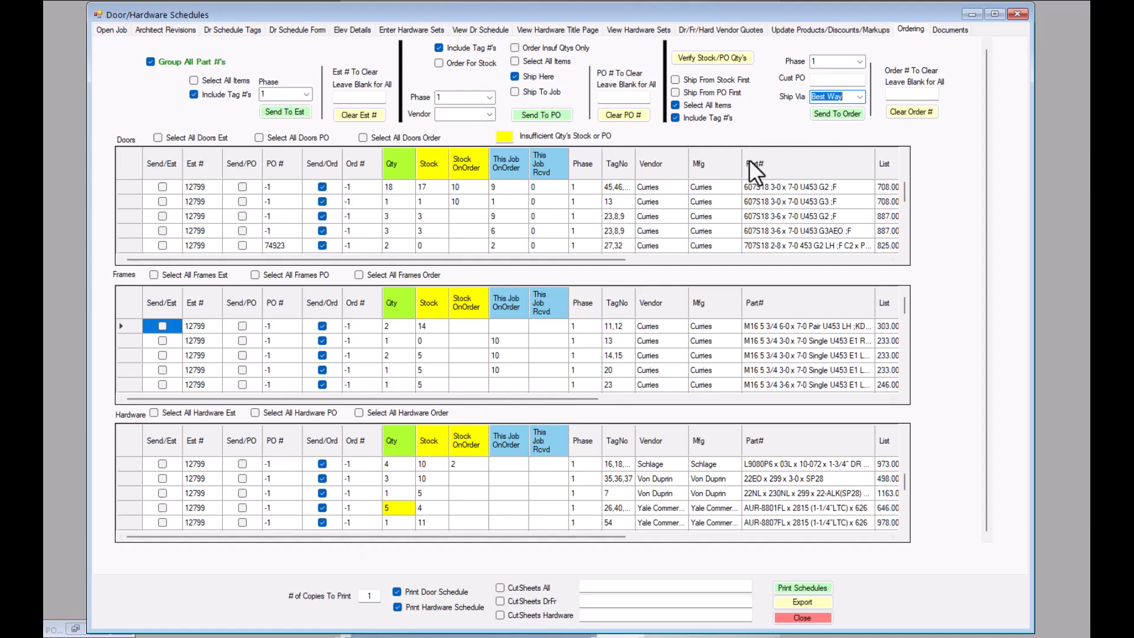
left_click(676, 79)
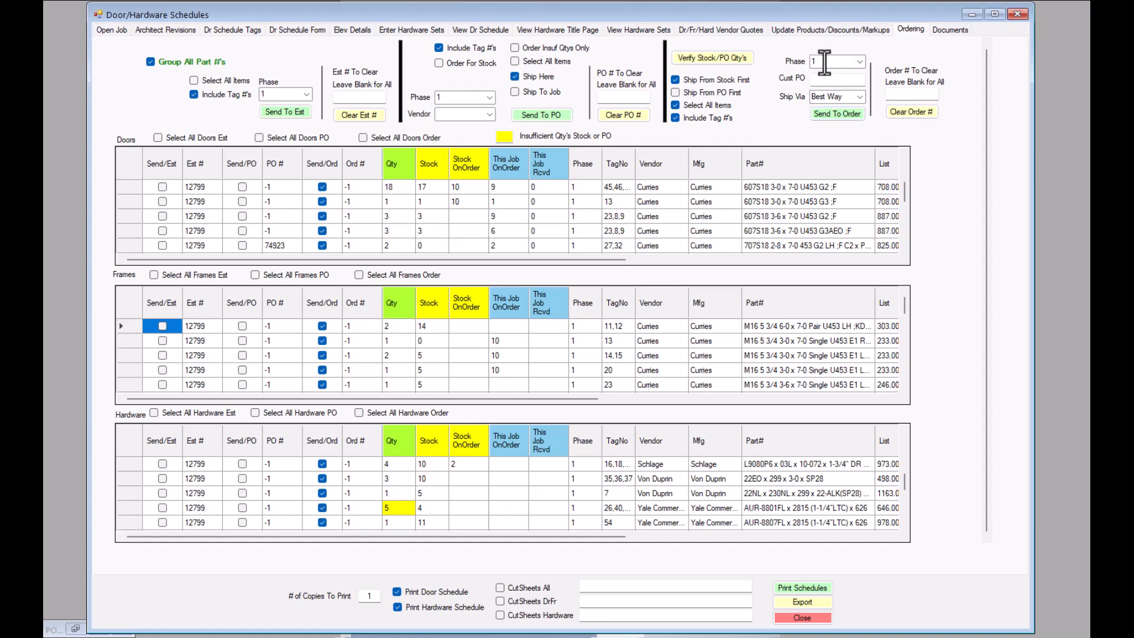
Step: Try sending the selected items to an order, decline continuing without POs, and examine the door, frame and hardware lines highlighted for insufficient quantities
left_click(839, 114)
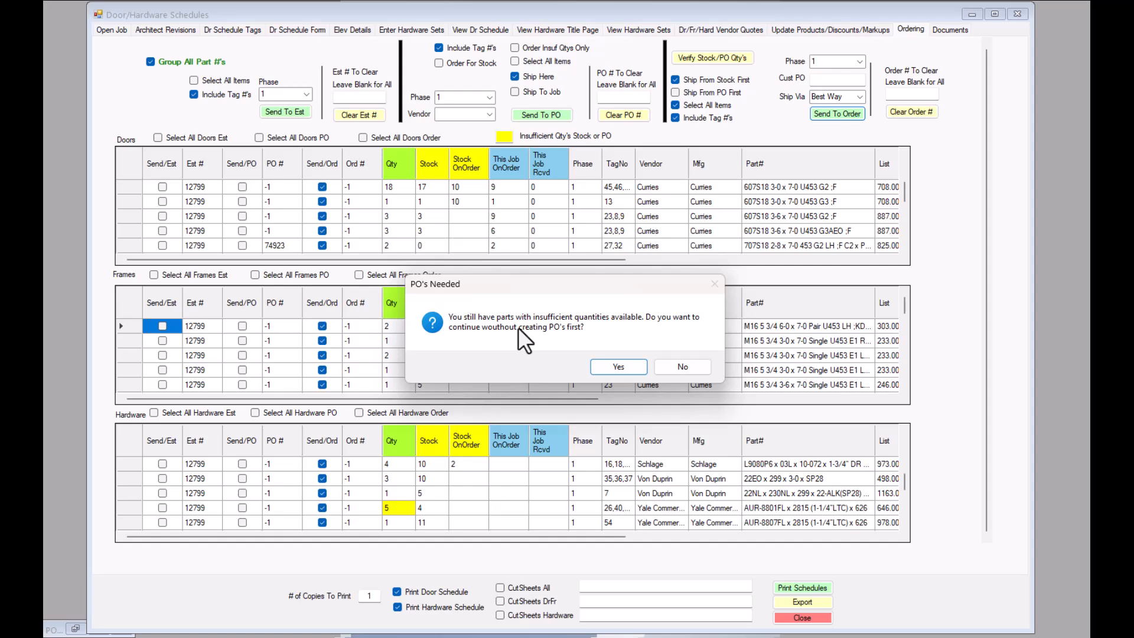
left_click(681, 368)
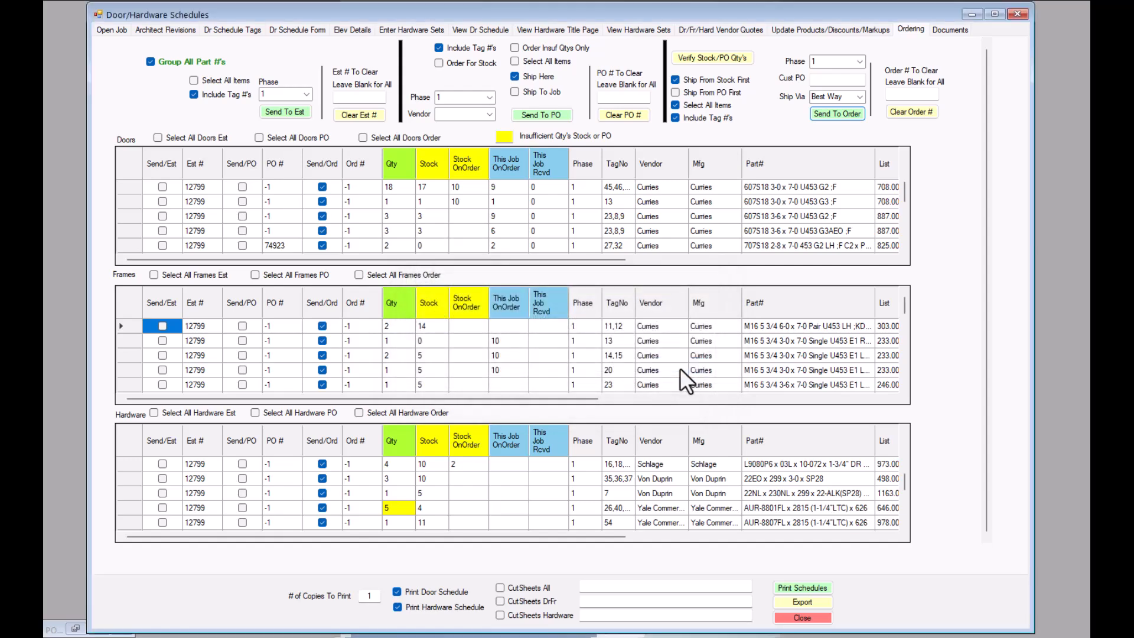
scroll(481, 215, "down", 3)
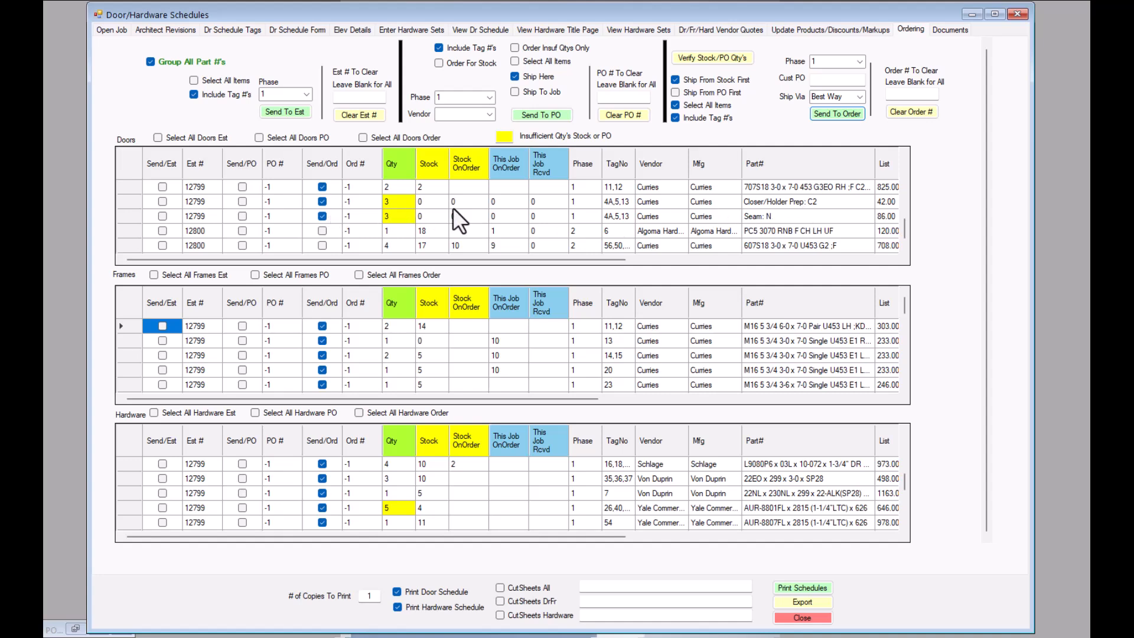
scroll(490, 349, "down", 3)
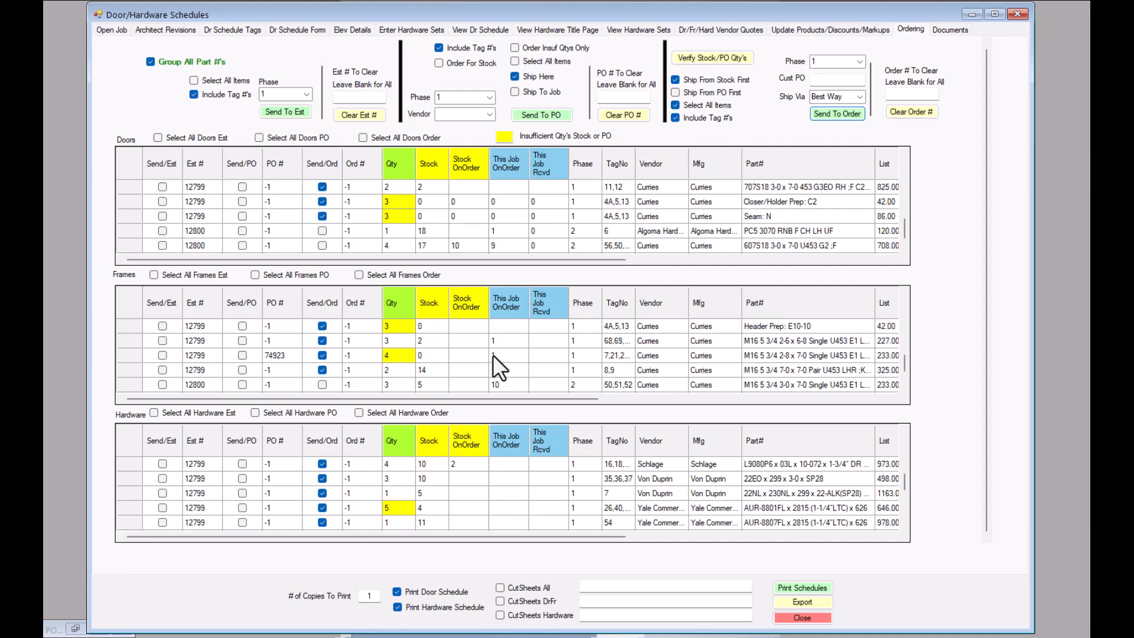
scroll(431, 350, "up", 1)
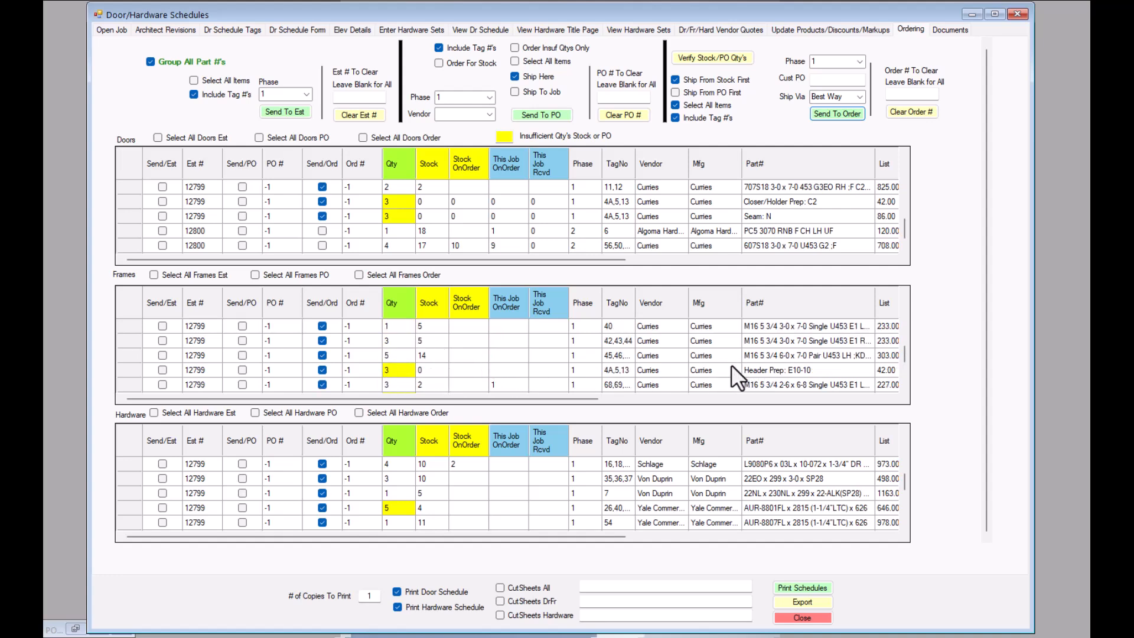
scroll(729, 362, "down", 1)
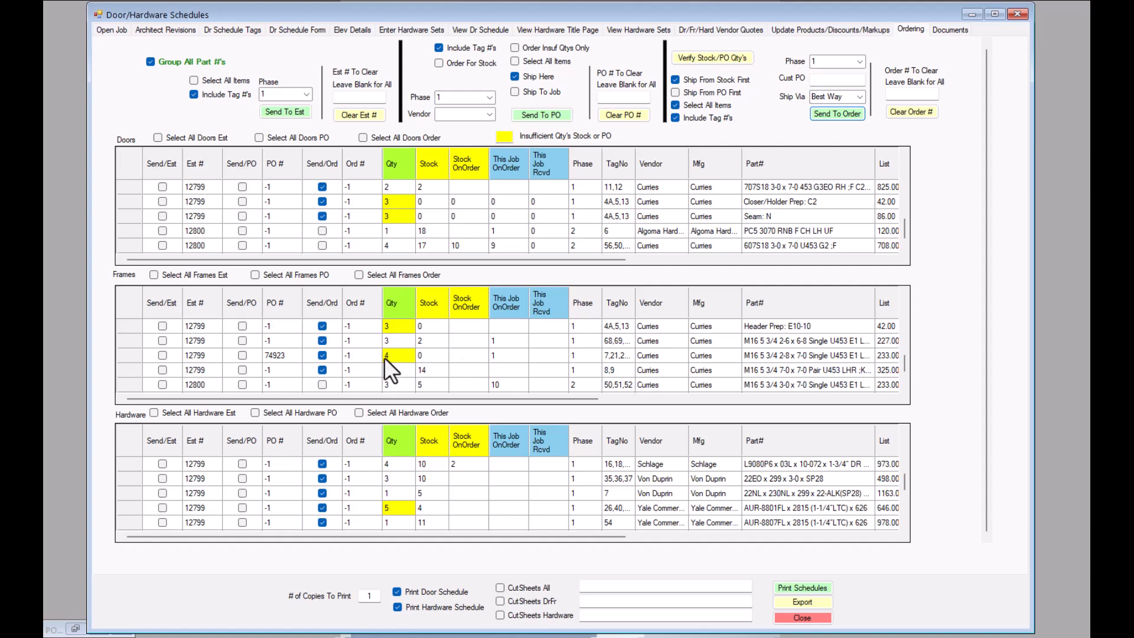
scroll(514, 350, "up", 2)
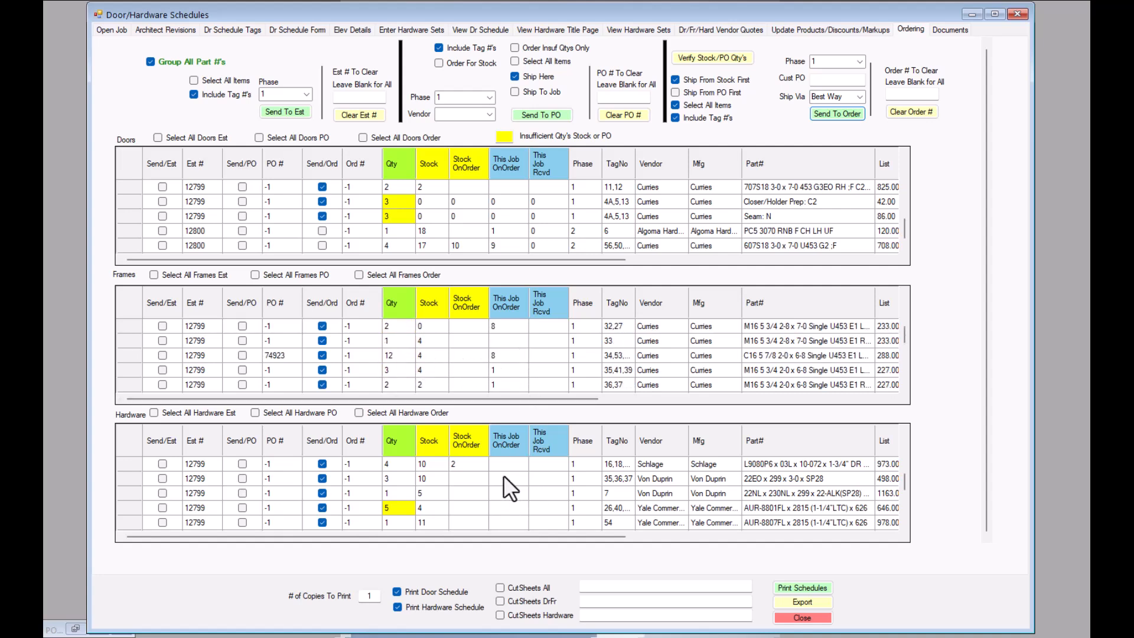
scroll(469, 491, "down", 1)
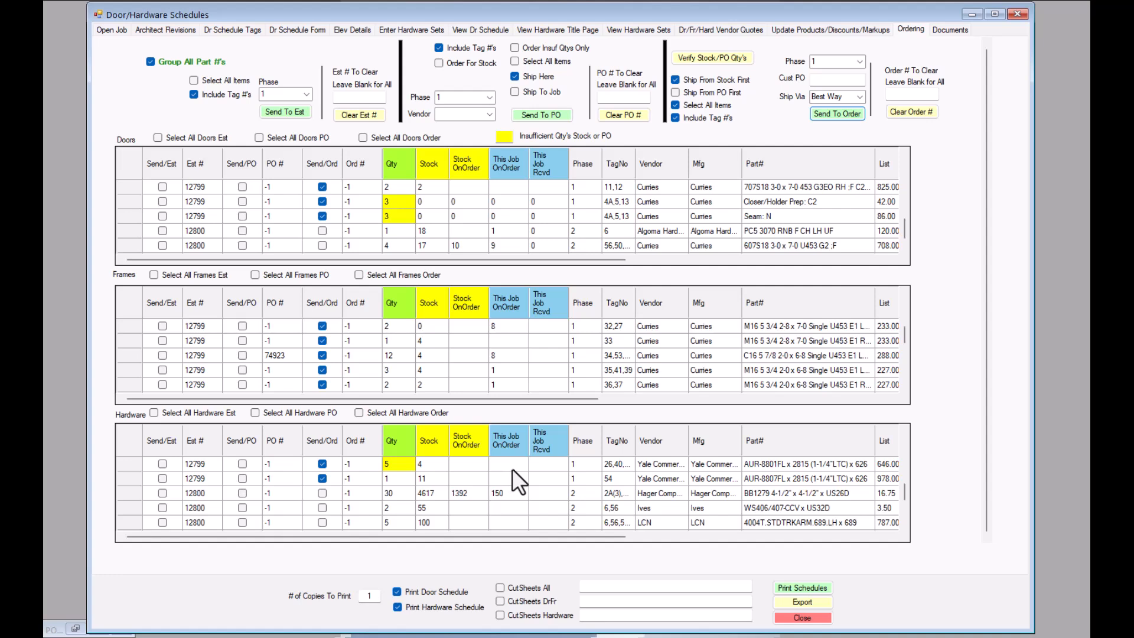
scroll(512, 469, "up", 1)
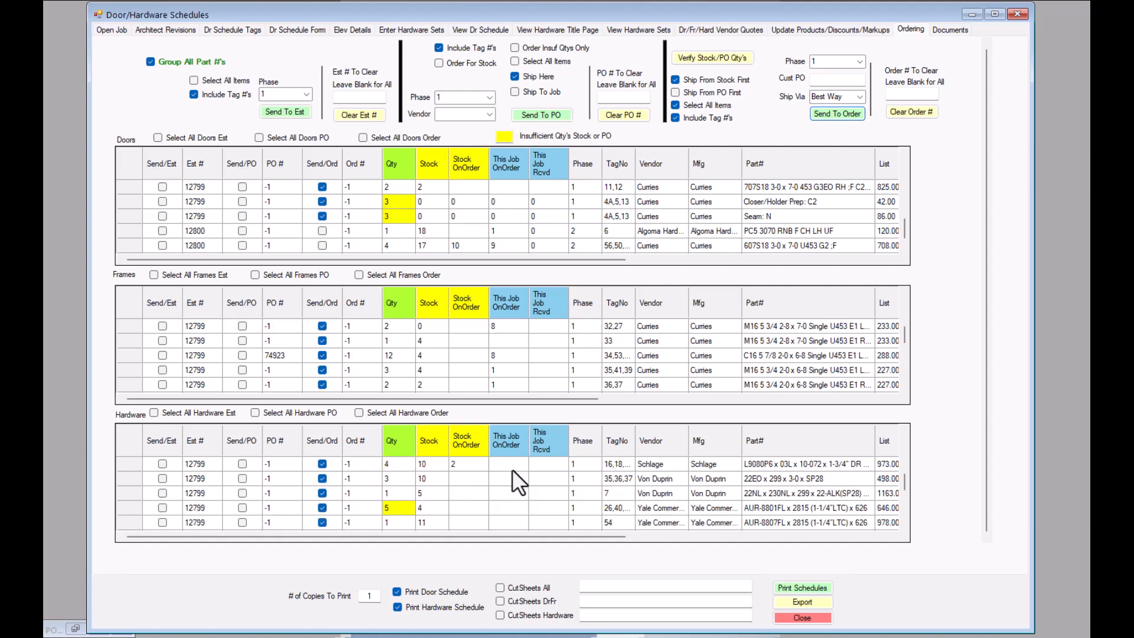
scroll(502, 472, "up", 3)
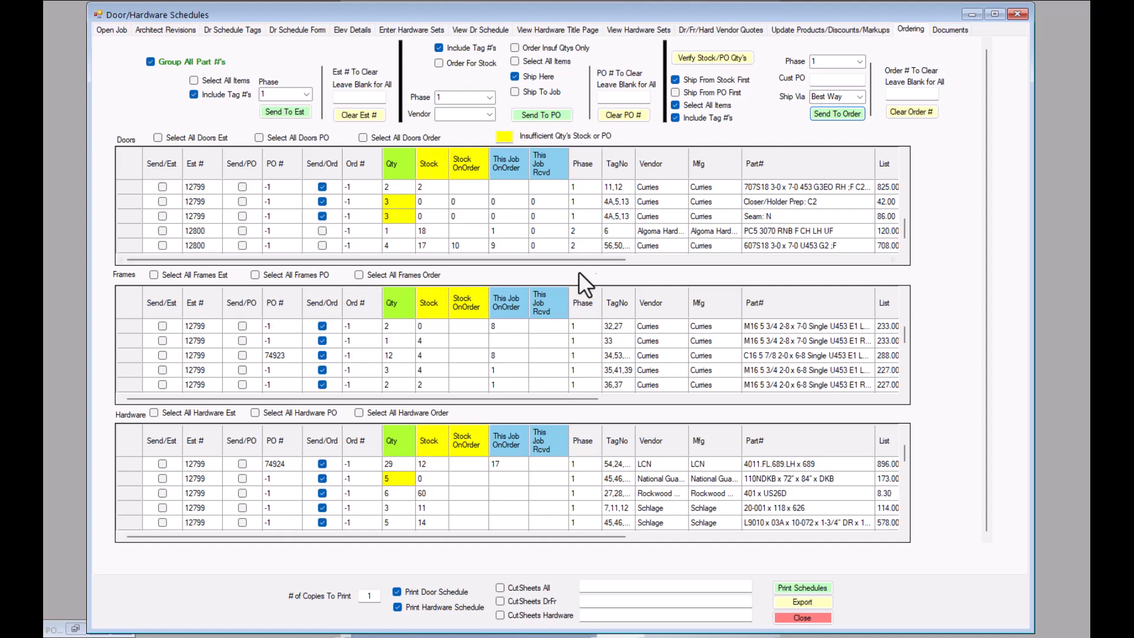
Step: Send only the insufficient quantities from National Guard Products, Inc. to a PO, without tag numbers
left_click(488, 114)
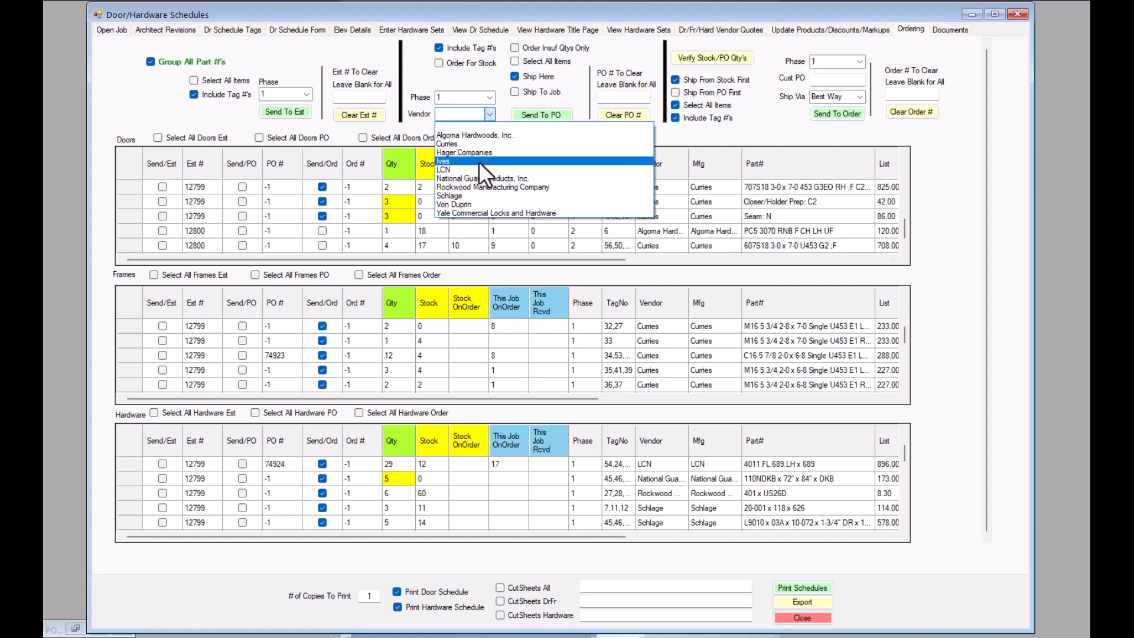
left_click(473, 178)
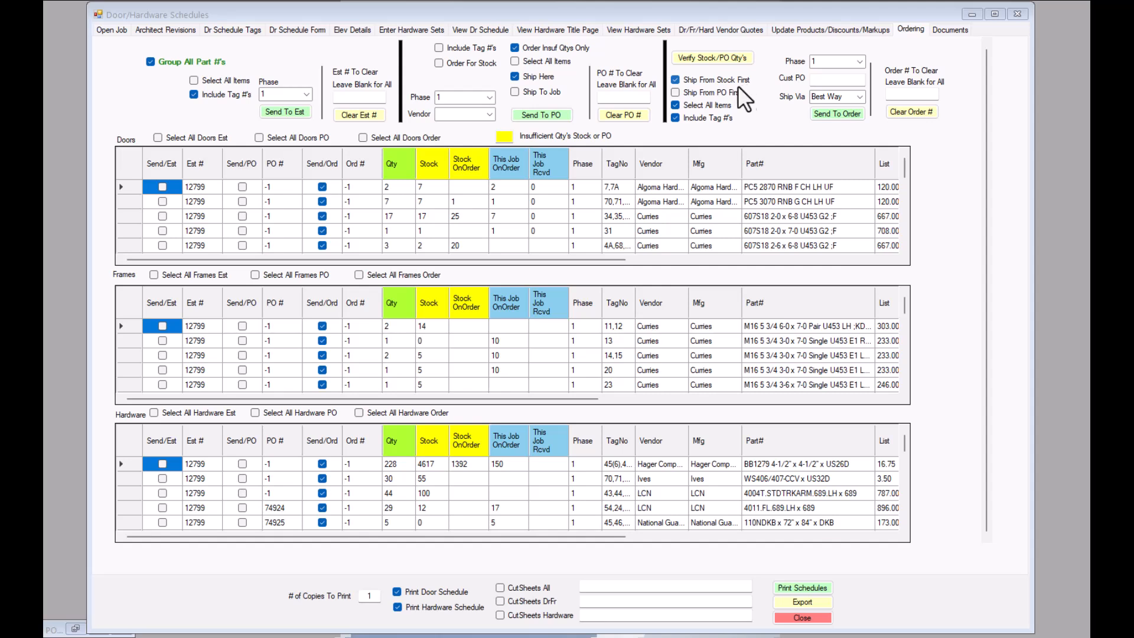
Step: Send the selected phase 1 items to an order, continuing without further POs, and open the created order
left_click(836, 112)
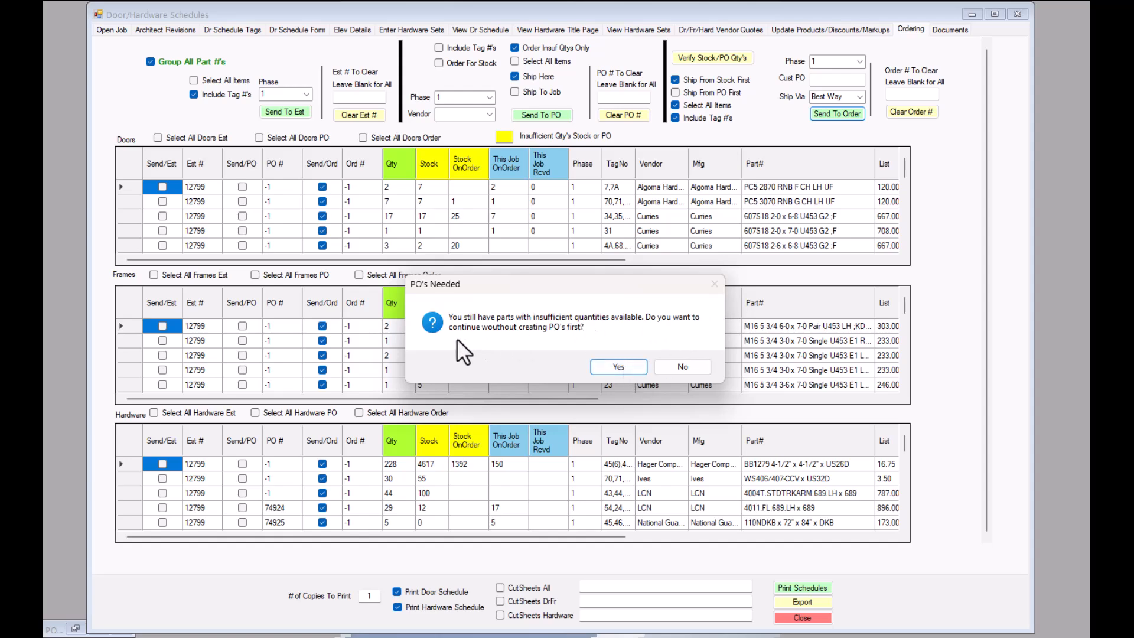
left_click(615, 369)
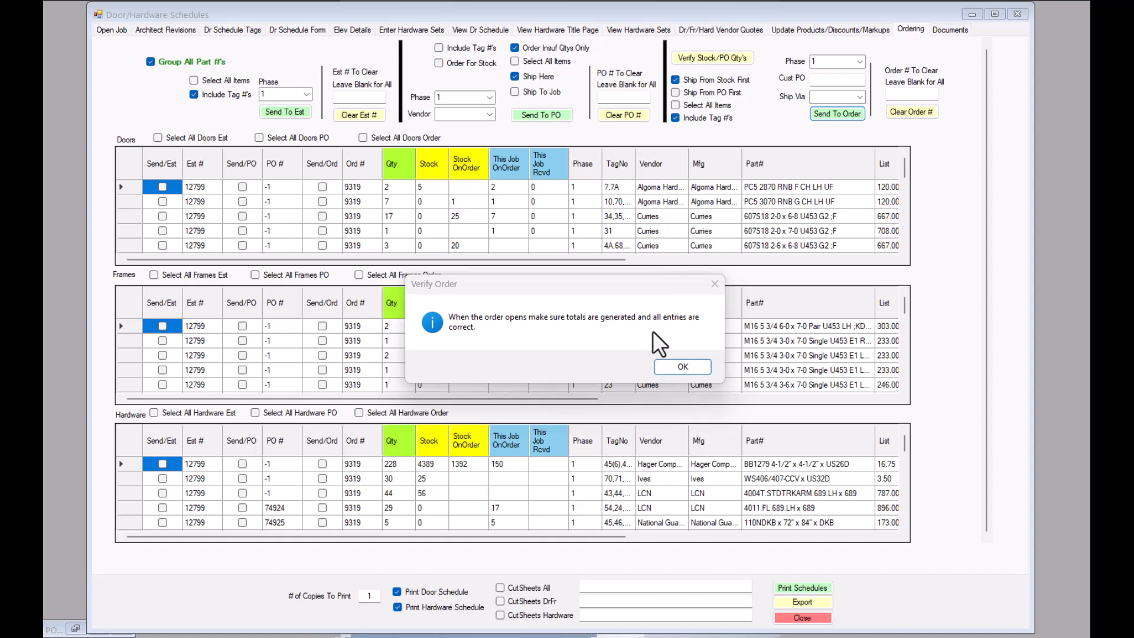
left_click(685, 367)
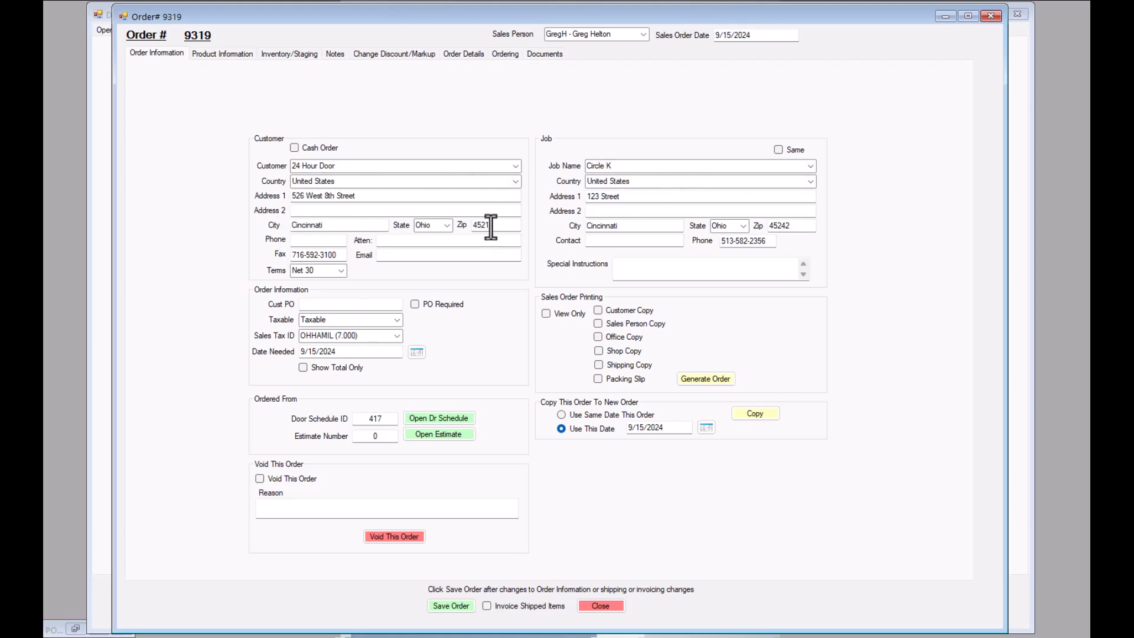
Step: Review the order's product lines for ship-from-stock, ship-from-PO and back-order quantities and tag notes, and move the order window down to uncover the schedule's ordering options
left_click(230, 55)
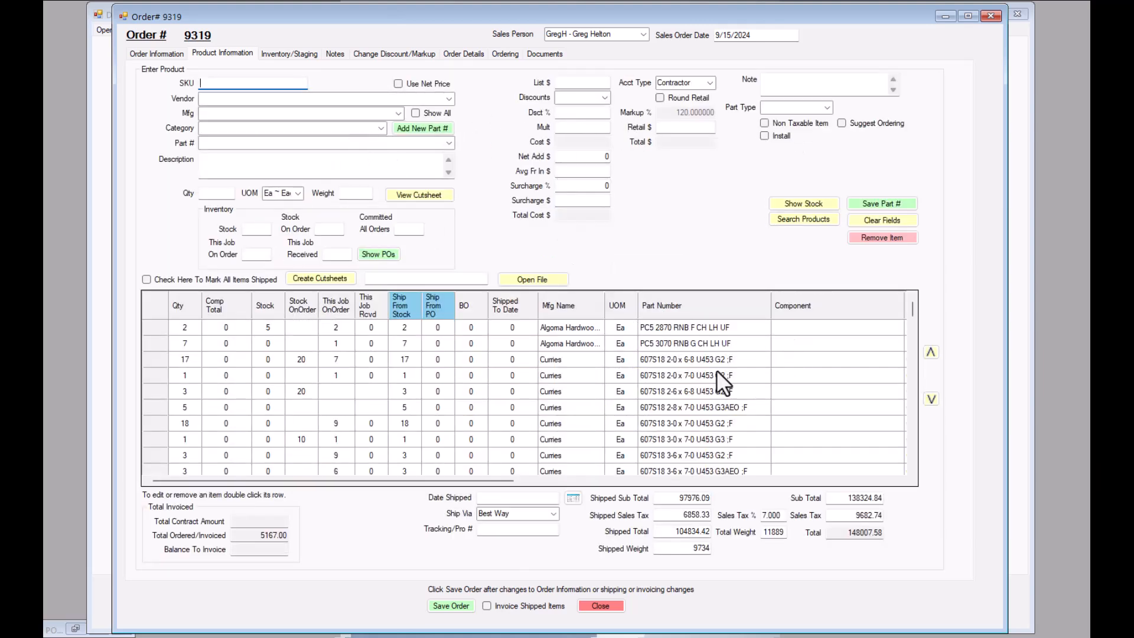
scroll(719, 366, "down", 5)
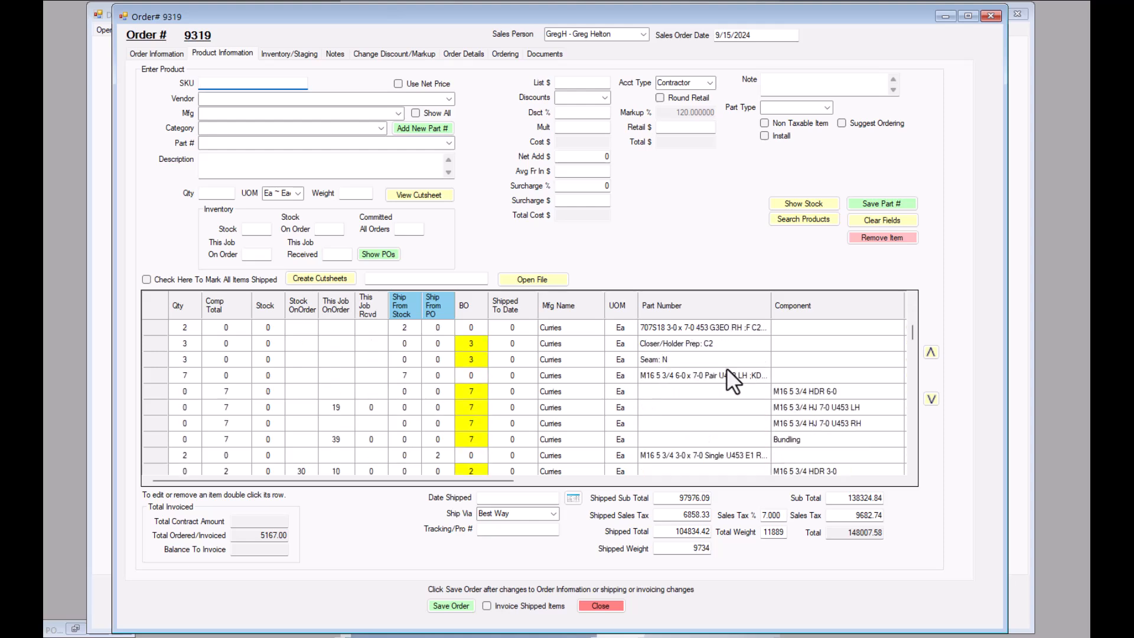
scroll(733, 367, "down", 5)
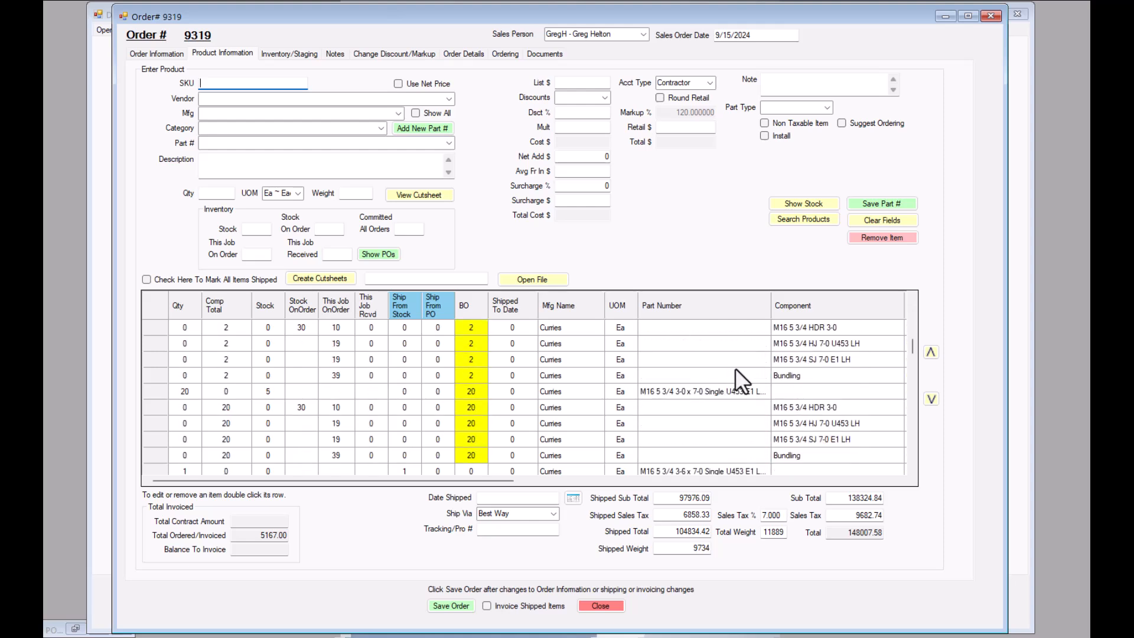
scroll(738, 368, "down", 8)
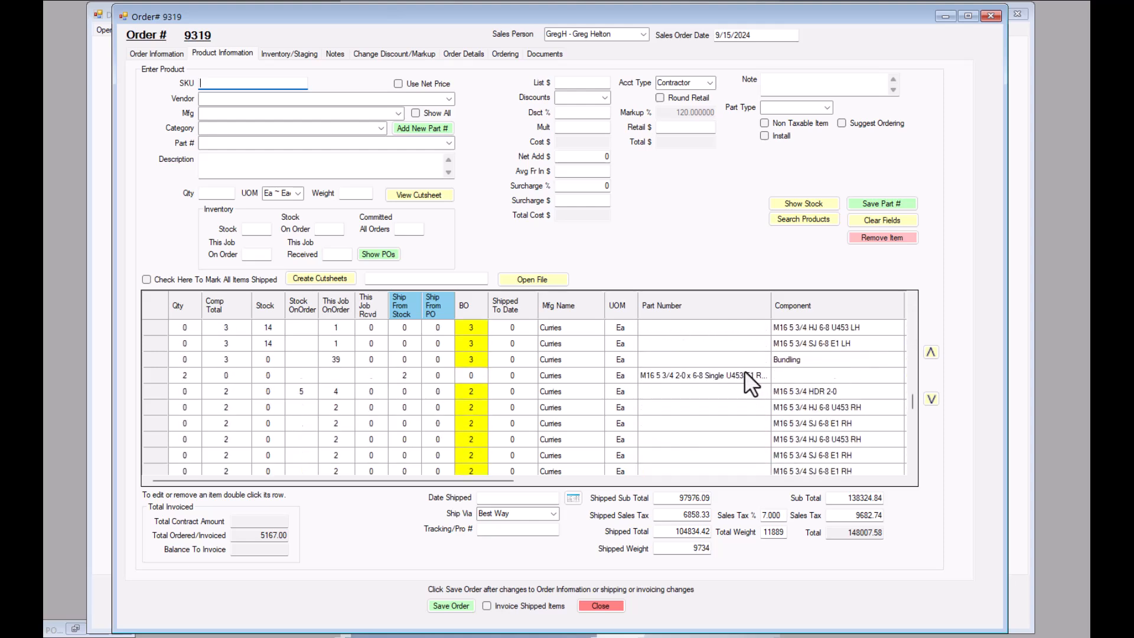
scroll(749, 375, "down", 3)
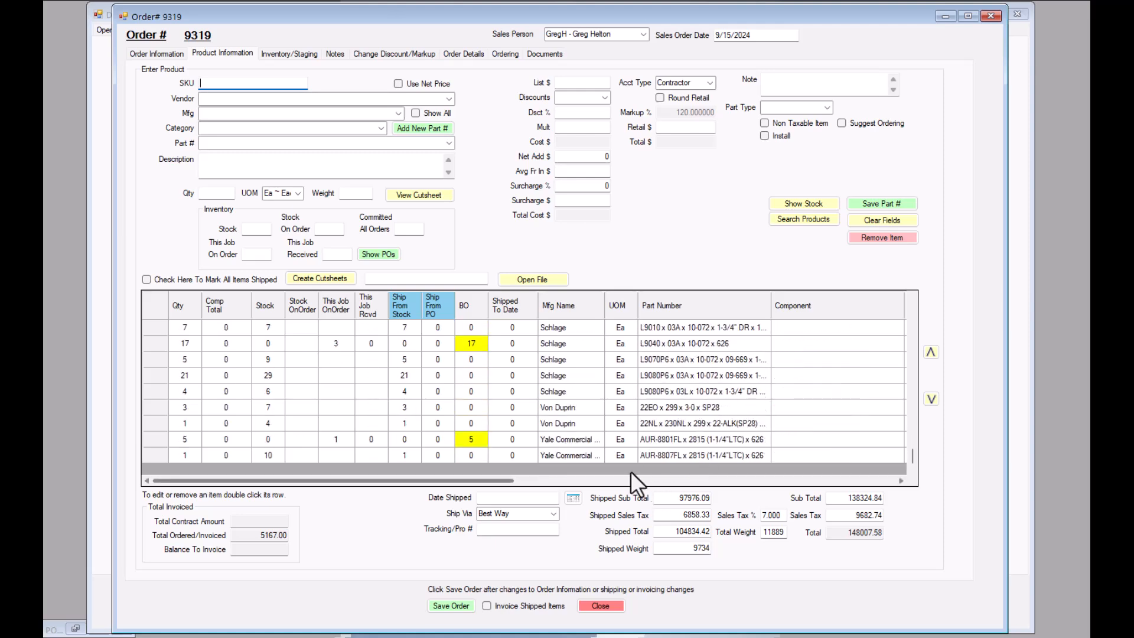
left_click_drag(499, 476, 894, 481)
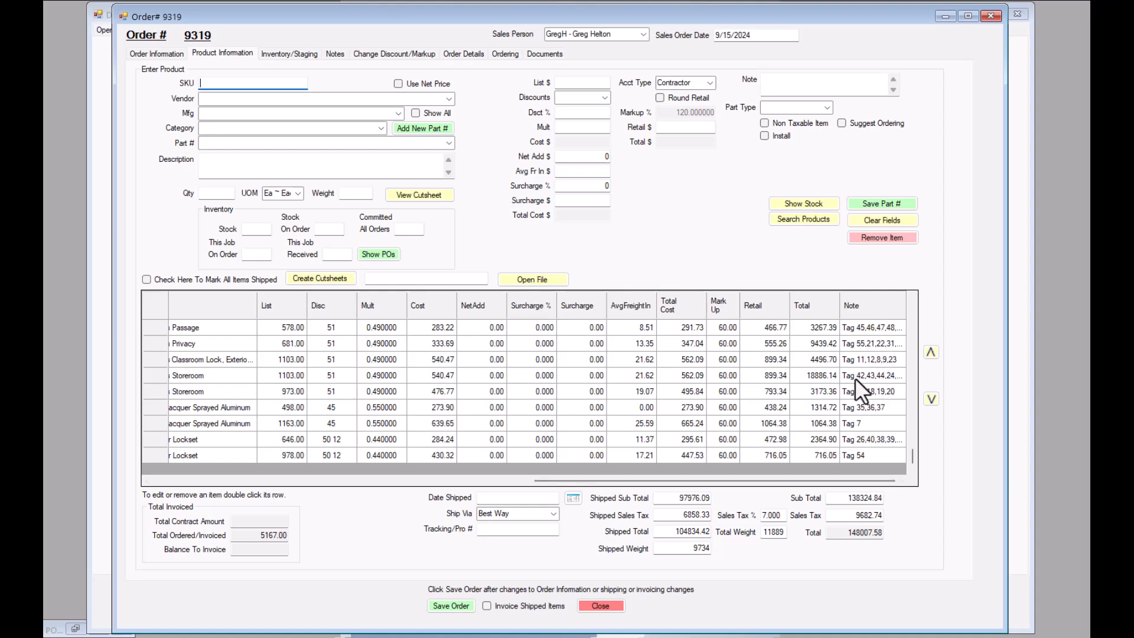
left_click_drag(781, 476, 269, 476)
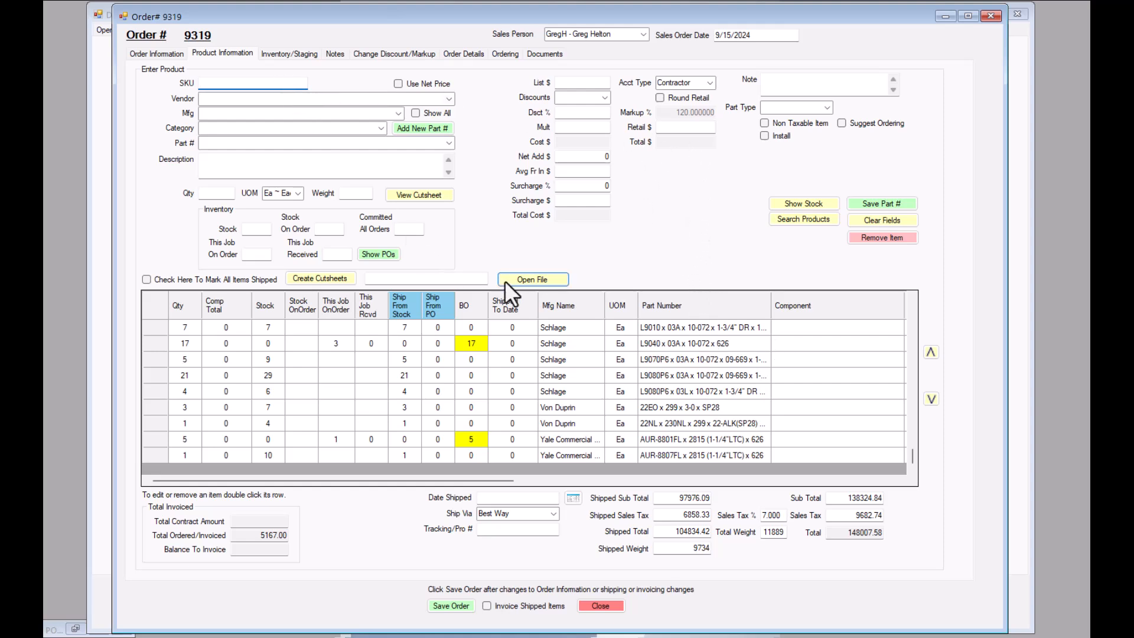
left_click_drag(460, 14, 448, 303)
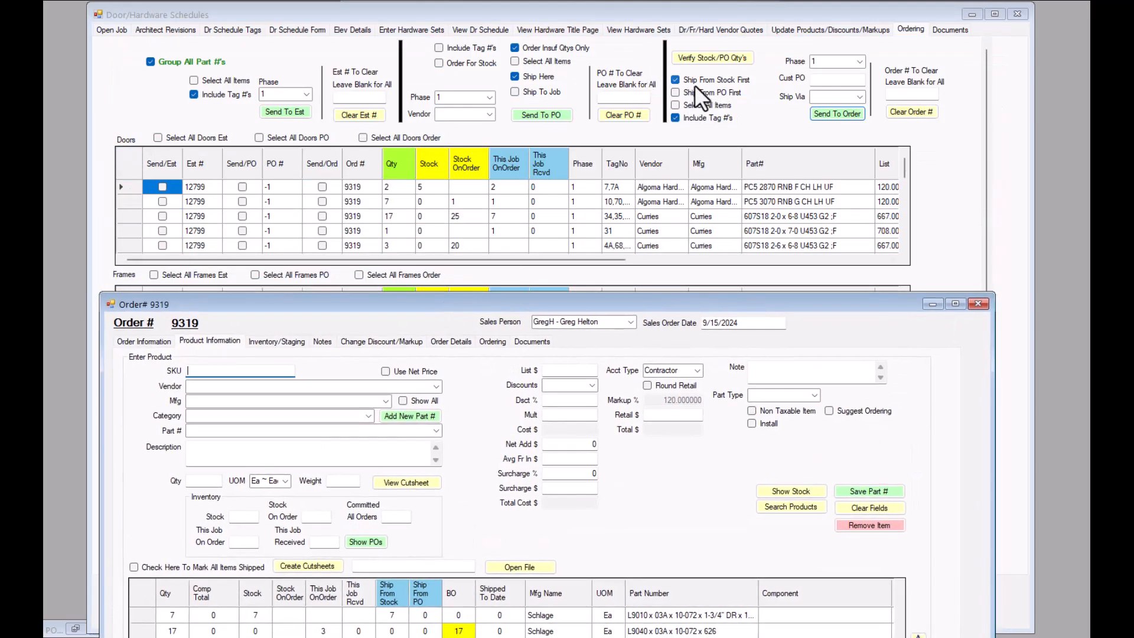
Step: Move the order window back up and examine the frame assemblies and components for ship-from-stock and back-order quantities
left_click_drag(498, 302, 515, 8)
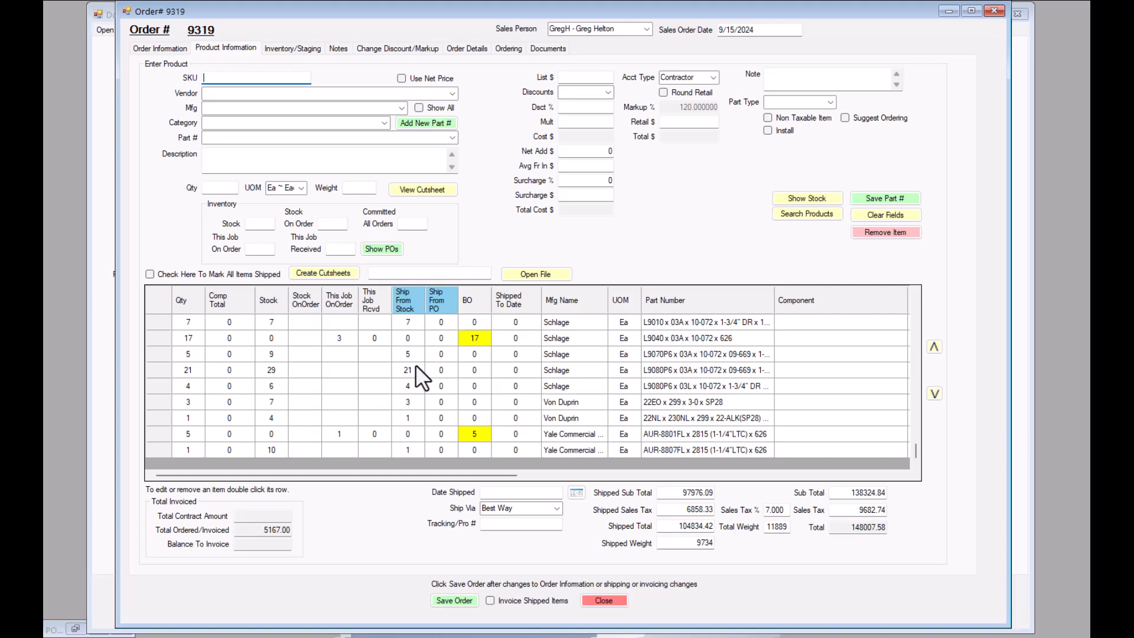
scroll(418, 362, "up", 3)
scroll(415, 361, "up", 5)
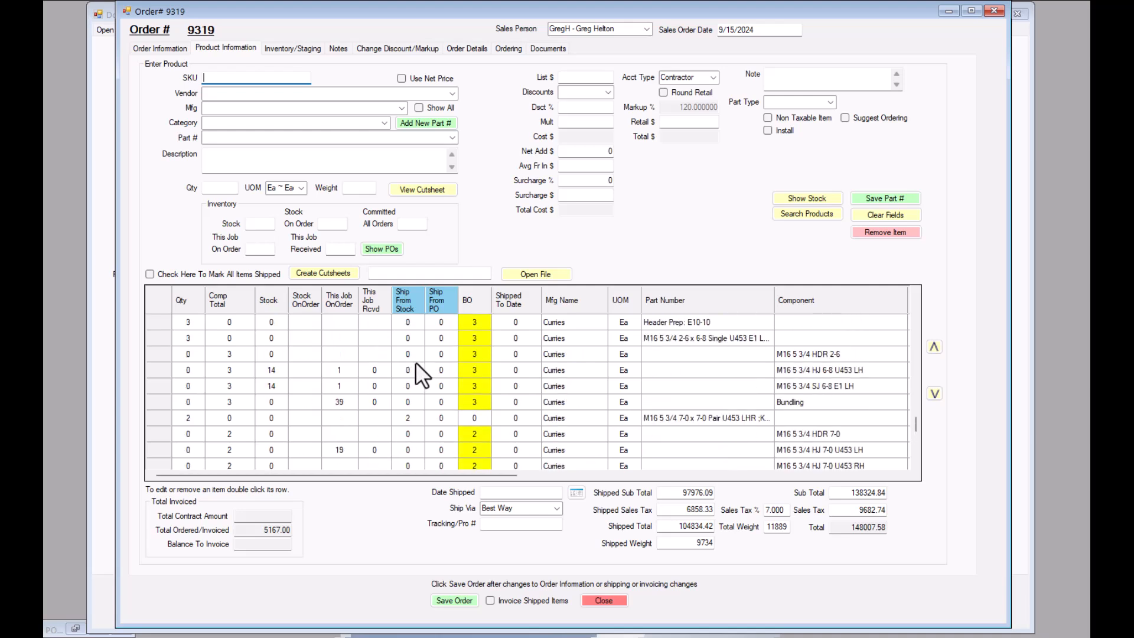
scroll(418, 361, "up", 2)
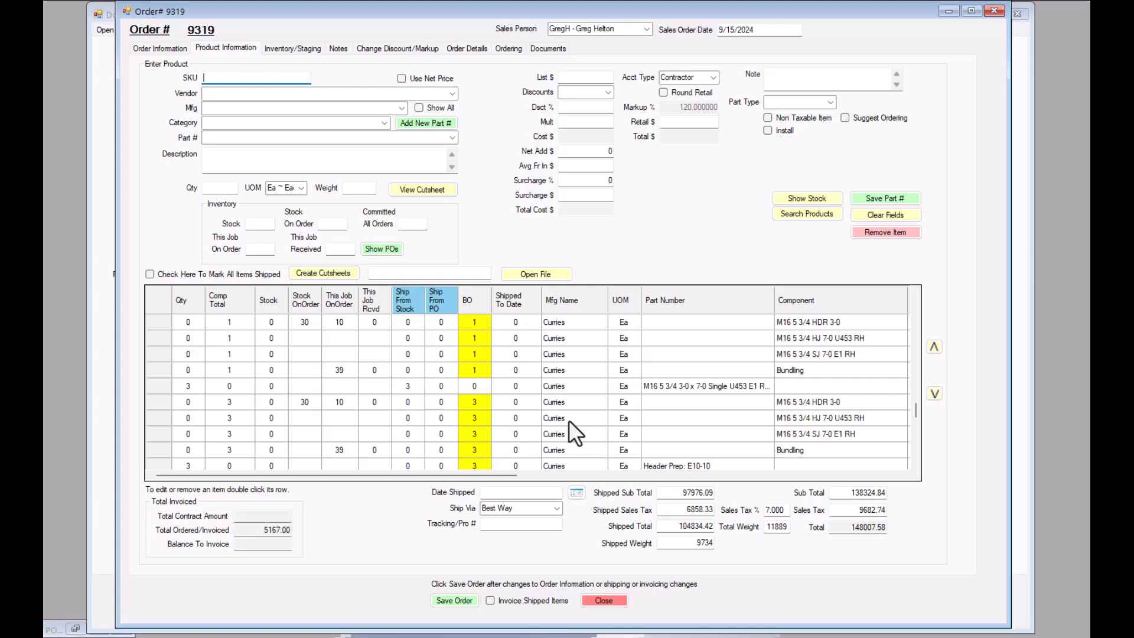
scroll(431, 394, "up", 1)
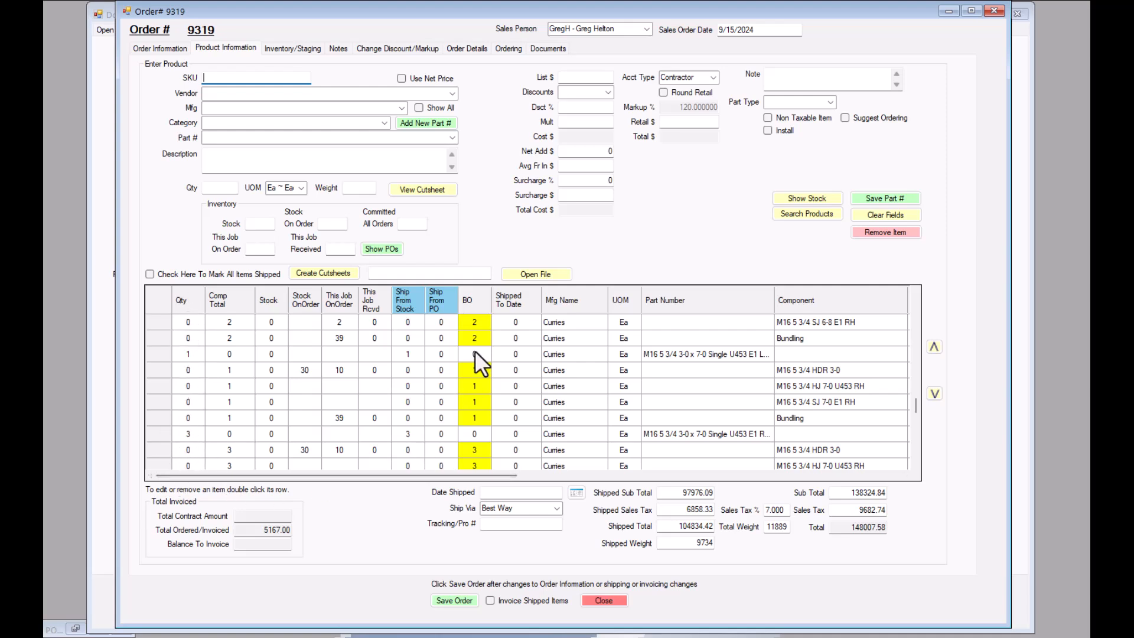
scroll(435, 374, "up", 4)
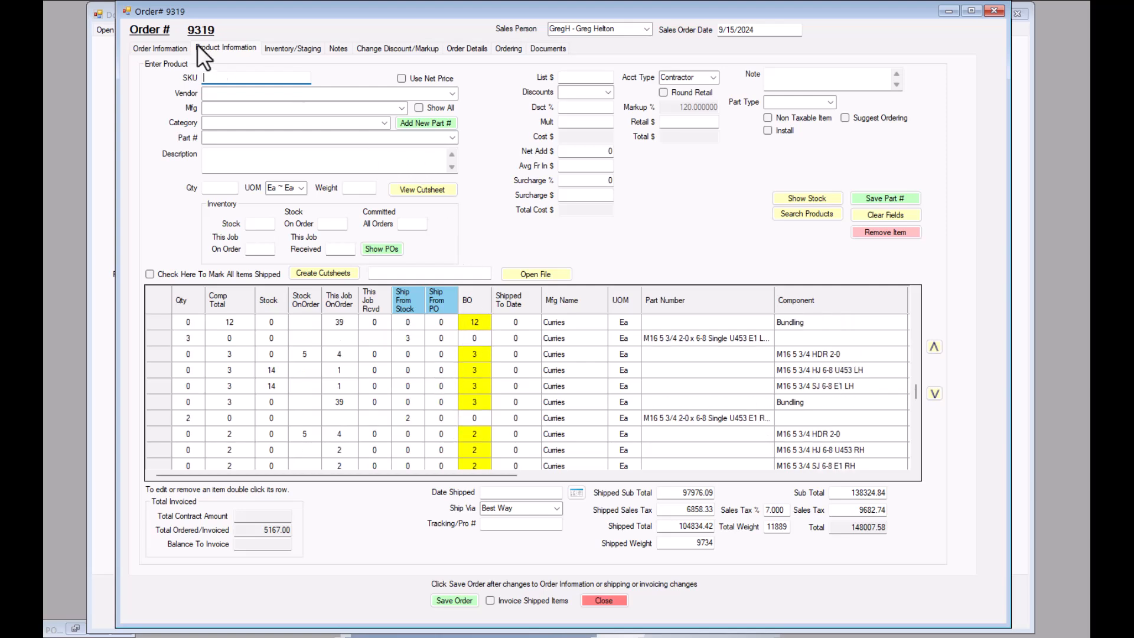
Step: Review the order's inventory and staging lines for ship-from-stock and ship-from-PO quantities and their building, row, section and shelf locations
left_click(303, 51)
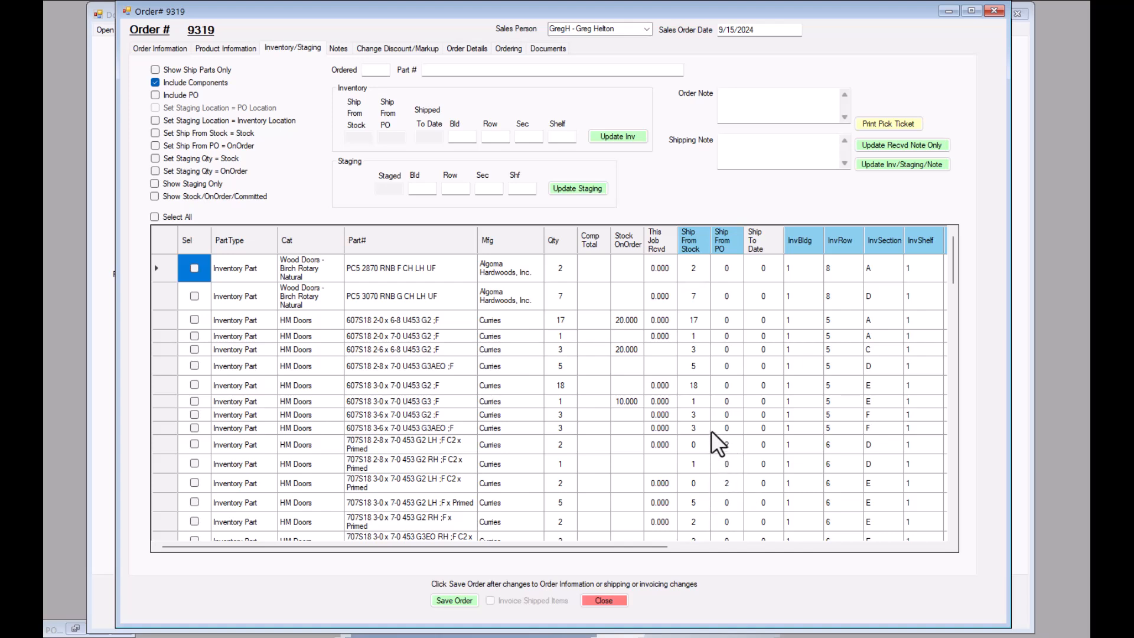
scroll(711, 431, "down", 2)
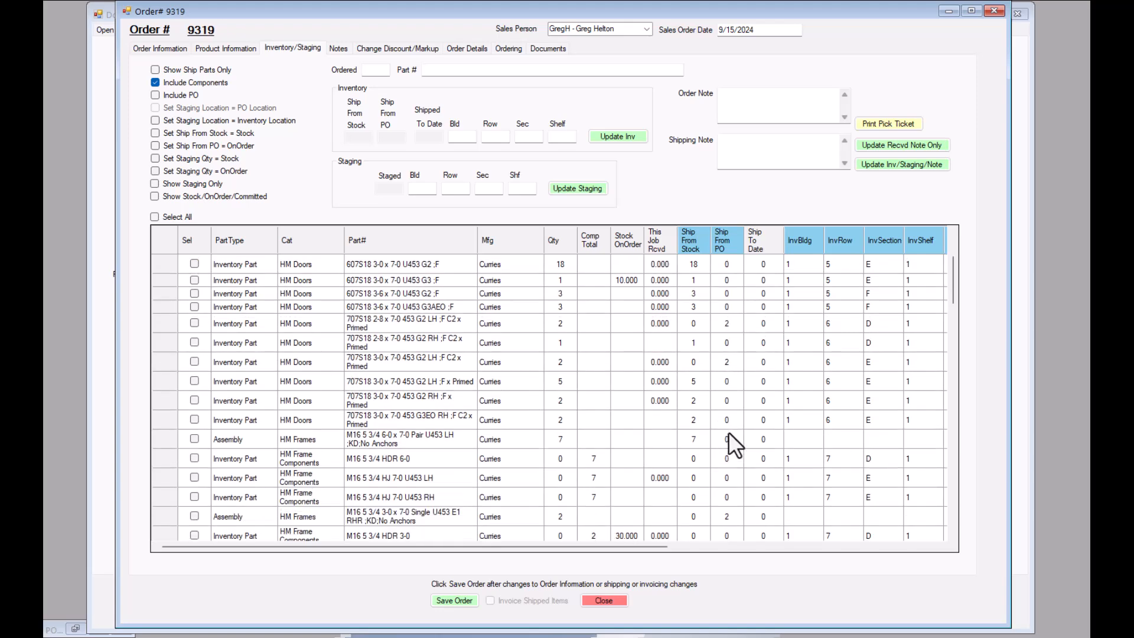
scroll(727, 432, "down", 1)
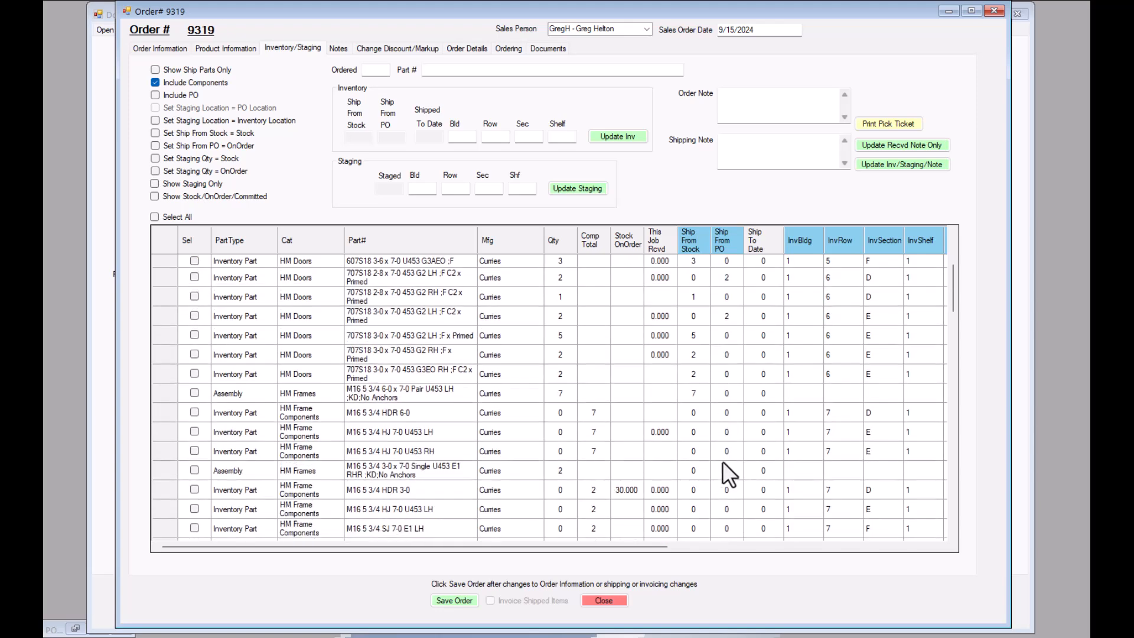
scroll(726, 467, "down", 2)
scroll(762, 467, "down", 1)
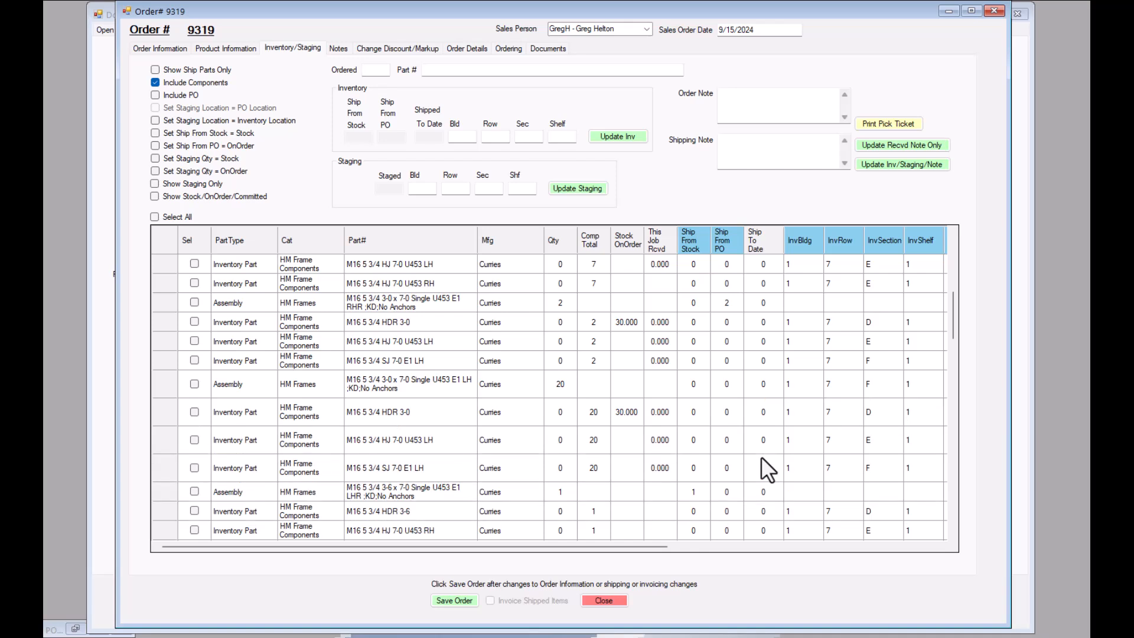
scroll(763, 457, "down", 2)
scroll(766, 458, "down", 5)
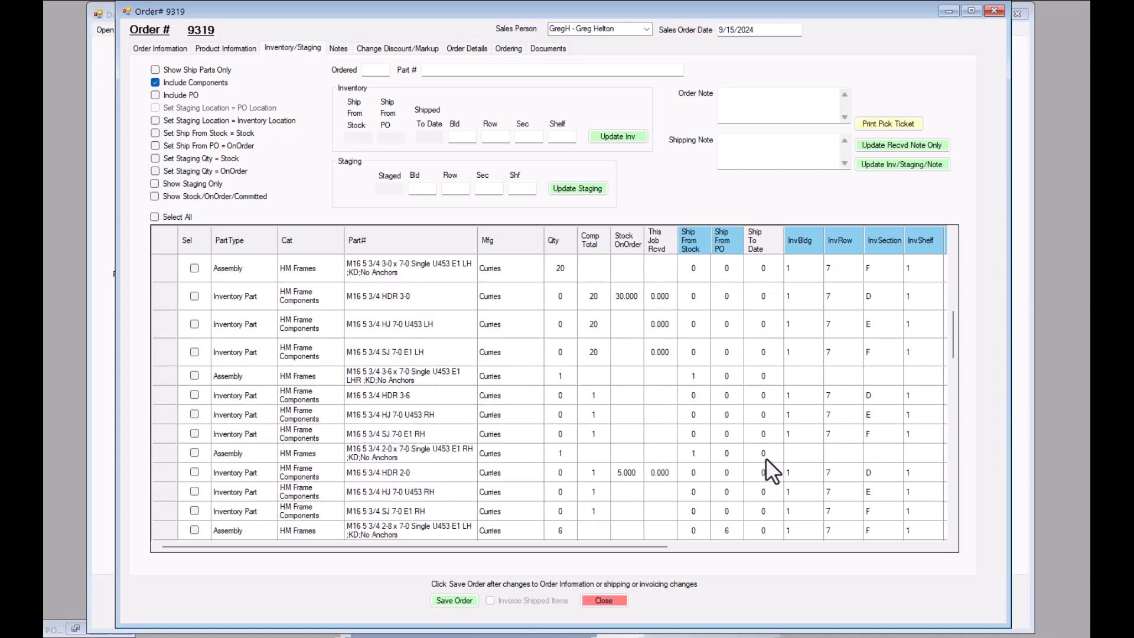
scroll(769, 465, "up", 6)
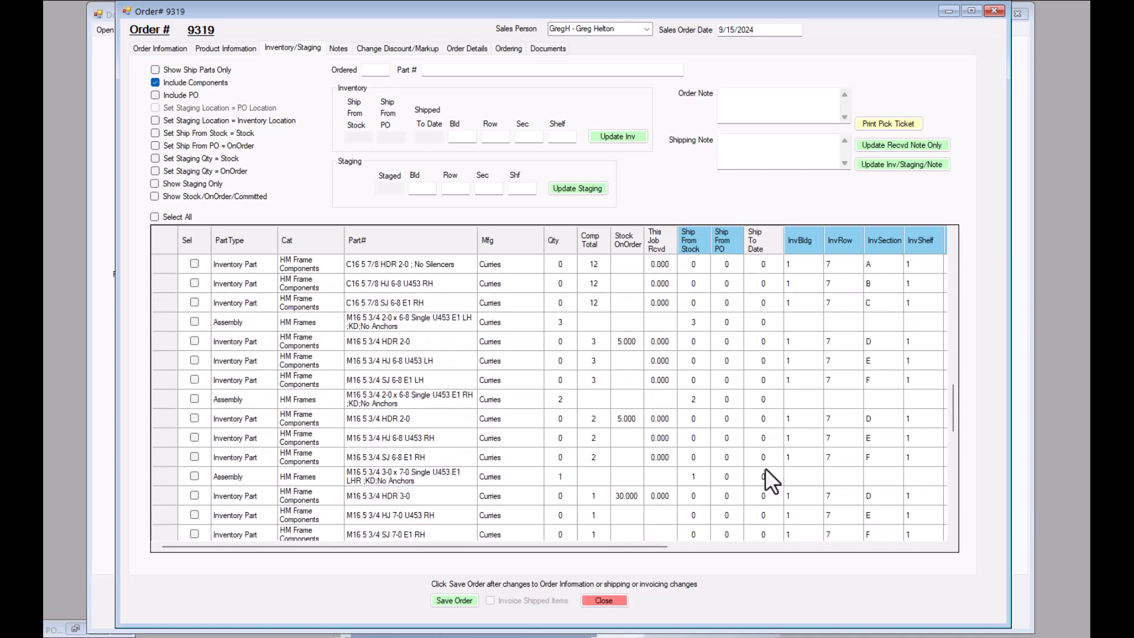
scroll(764, 370, "up", 5)
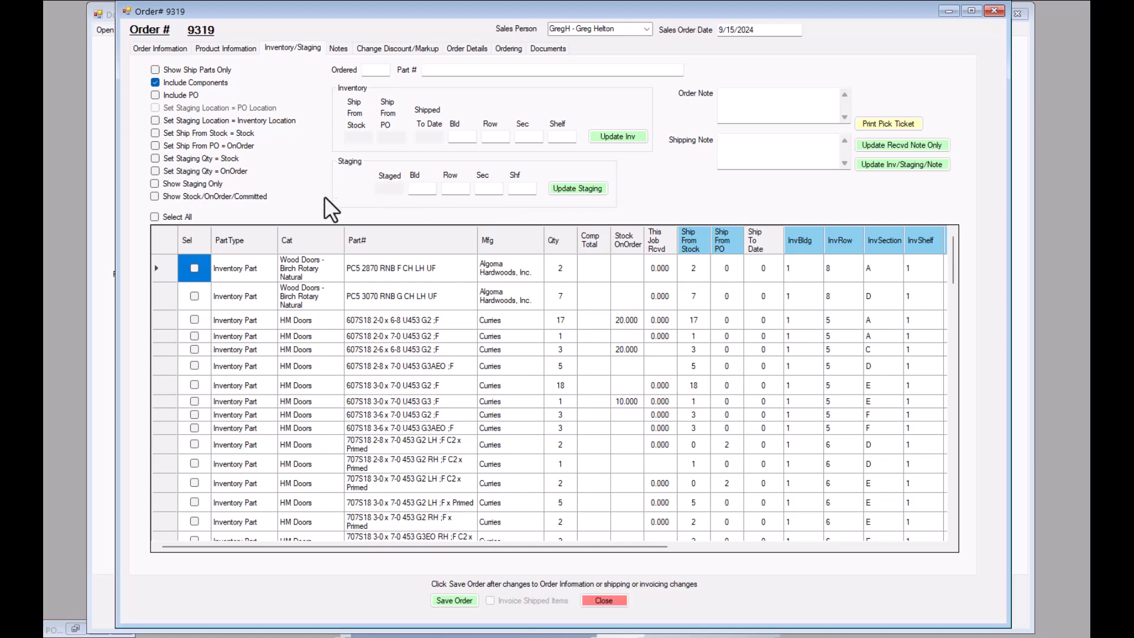
Step: Preview the order's pick ticket, close the report, and return to the first of the order's product lines
left_click(890, 124)
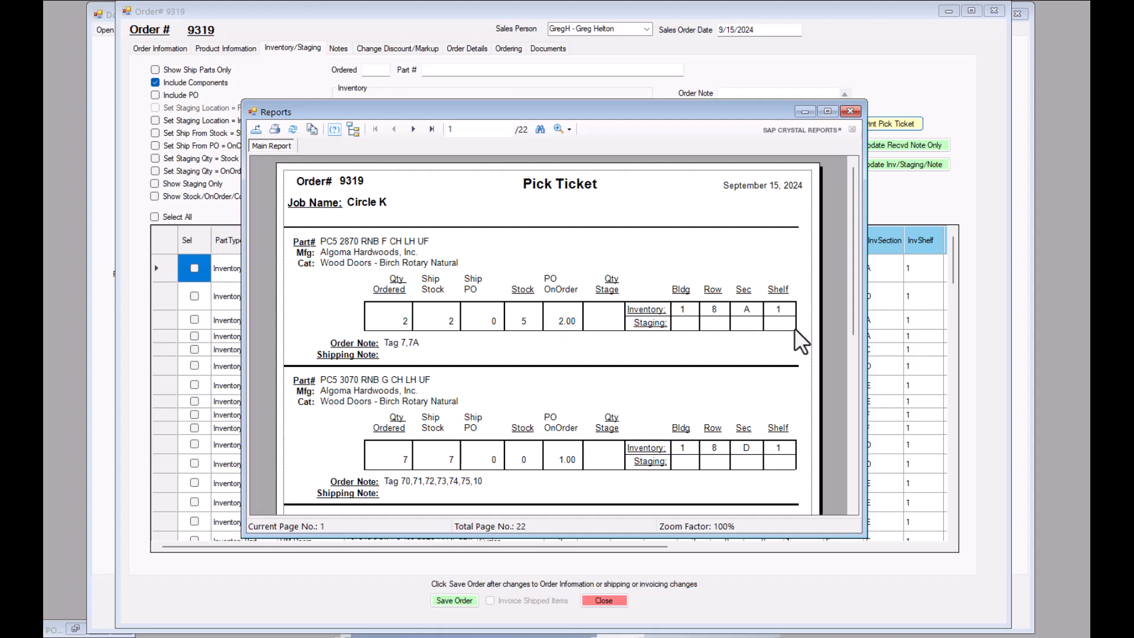
left_click(850, 111)
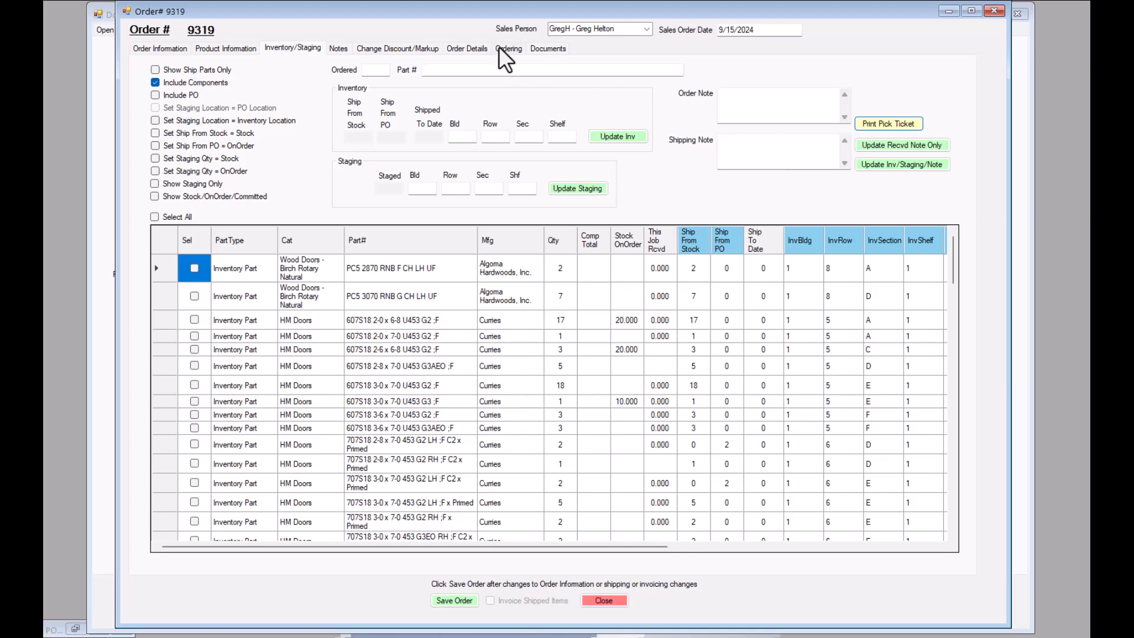
left_click(225, 47)
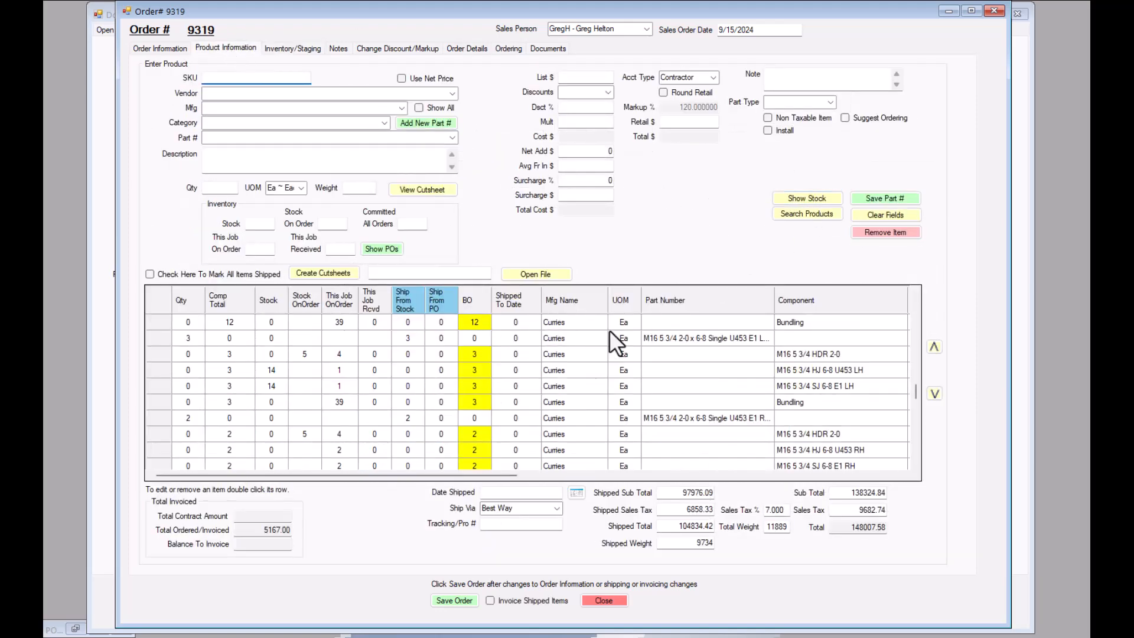
scroll(527, 378, "up", 10)
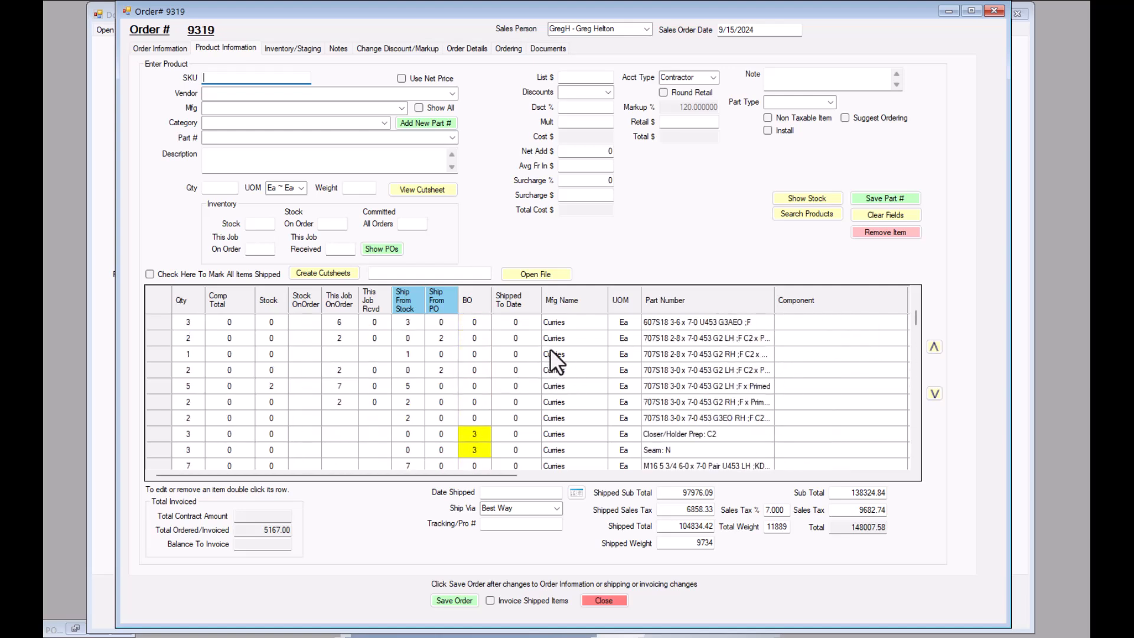
scroll(550, 350, "up", 3)
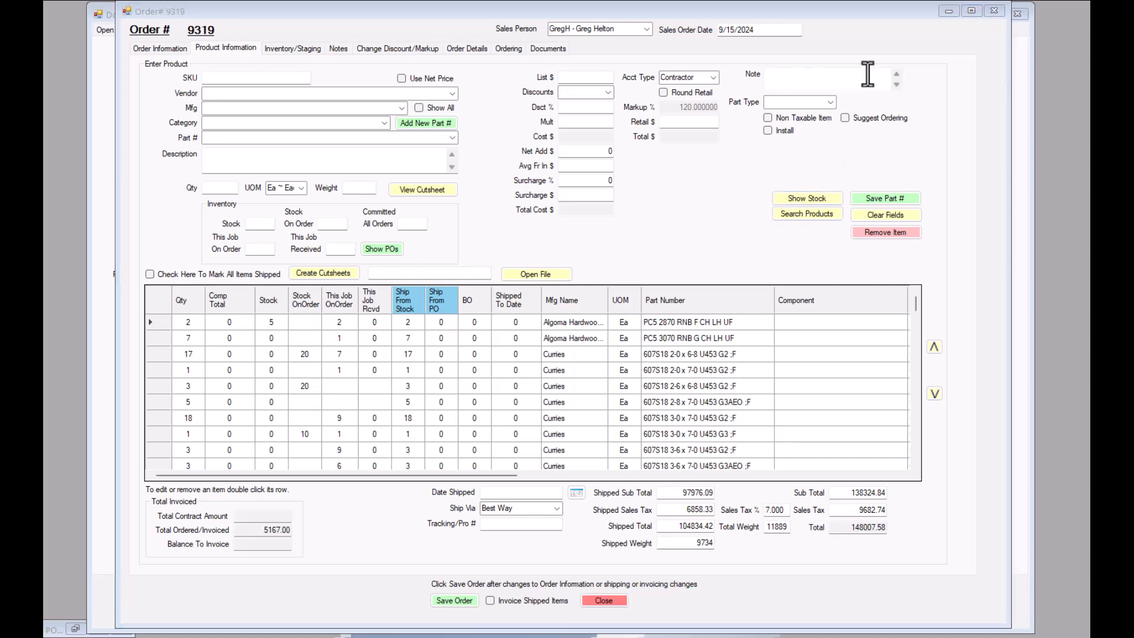
Step: Minimize the order window and check the schedule's door lines for order numbers and phase 2 lines not yet ordered
left_click(880, 10)
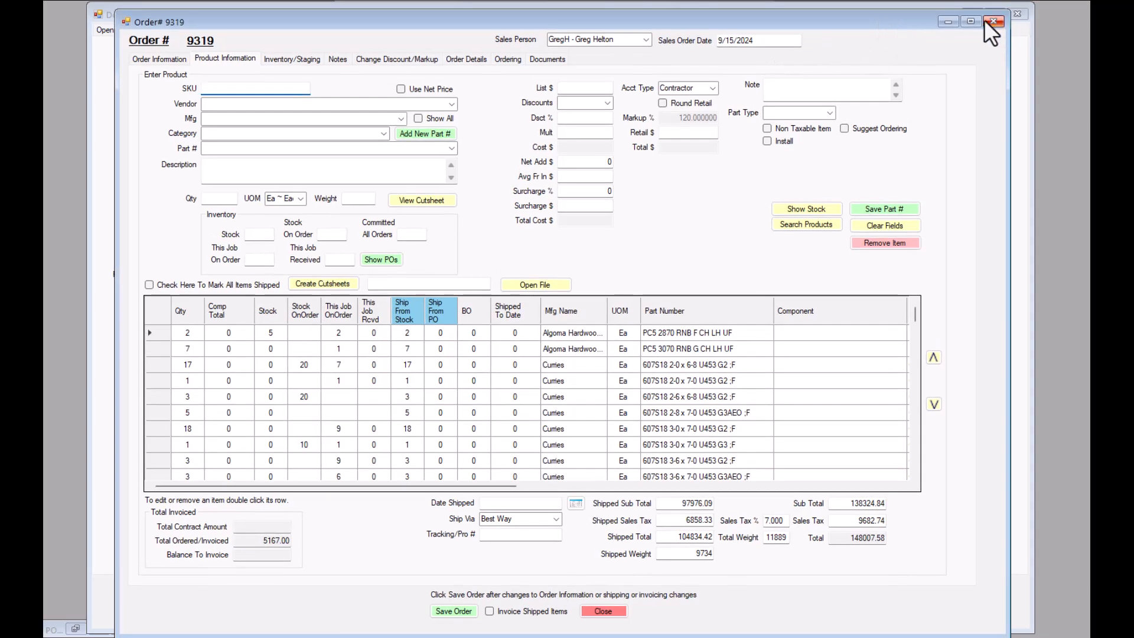
left_click(946, 21)
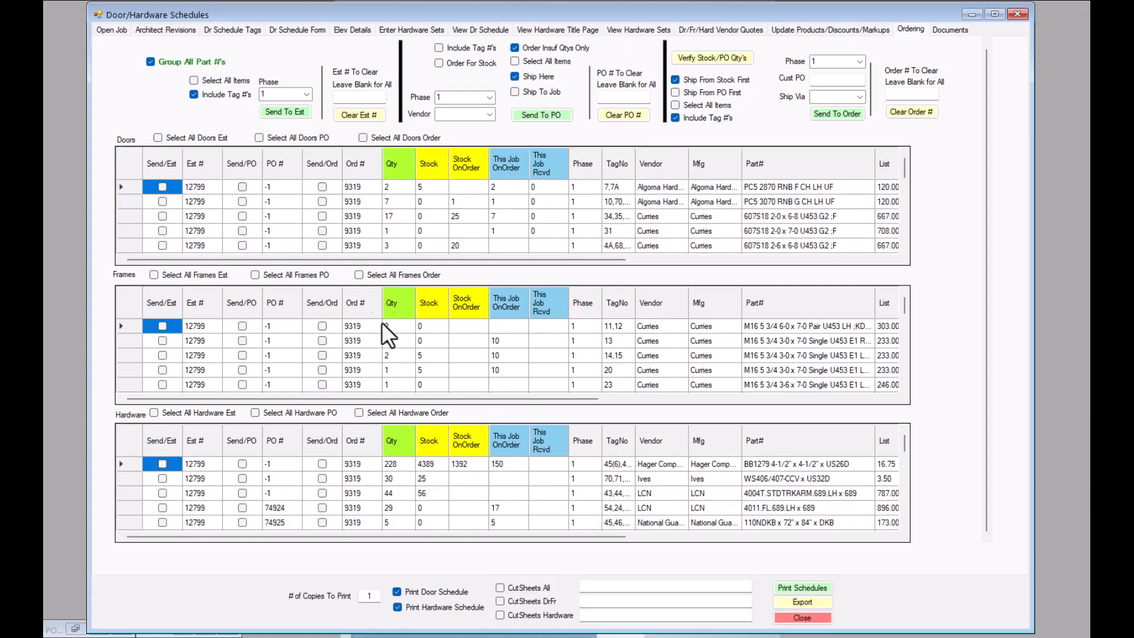
scroll(372, 194, "down", 3)
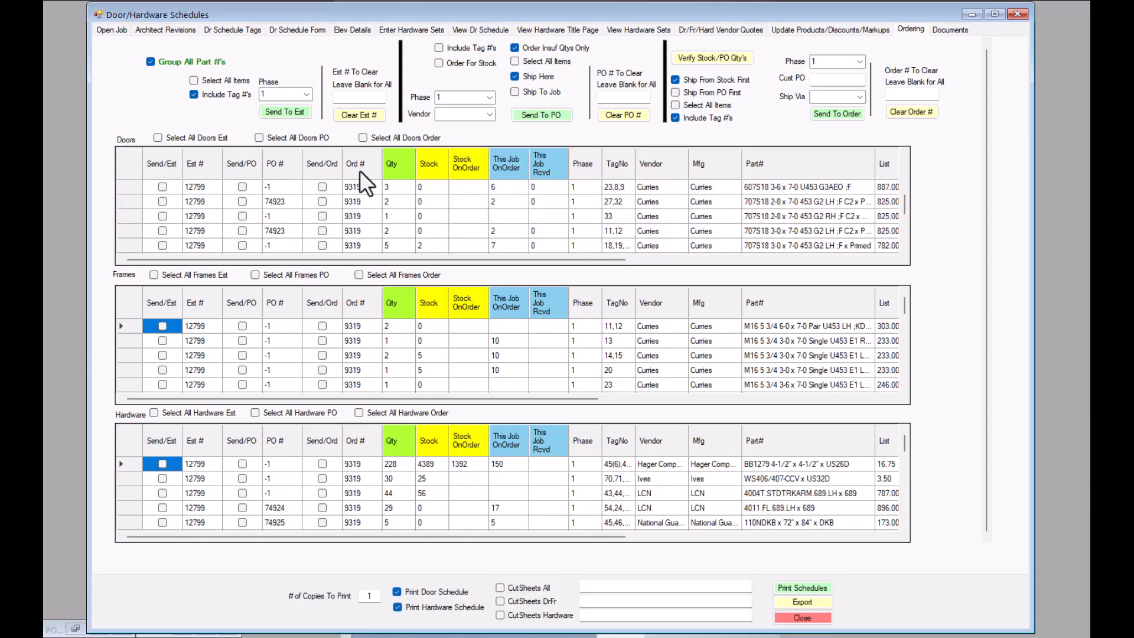
scroll(361, 222, "down", 5)
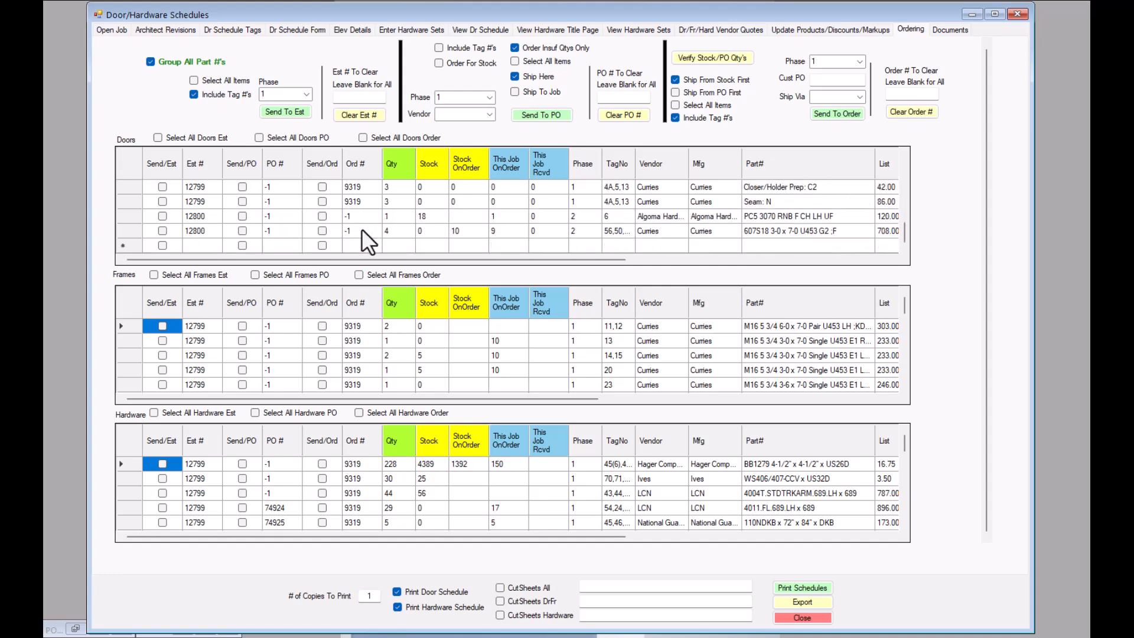
scroll(362, 228, "up", 3)
scroll(362, 228, "down", 3)
Step: Set the phase for sending items to an order to 2
left_click(853, 63)
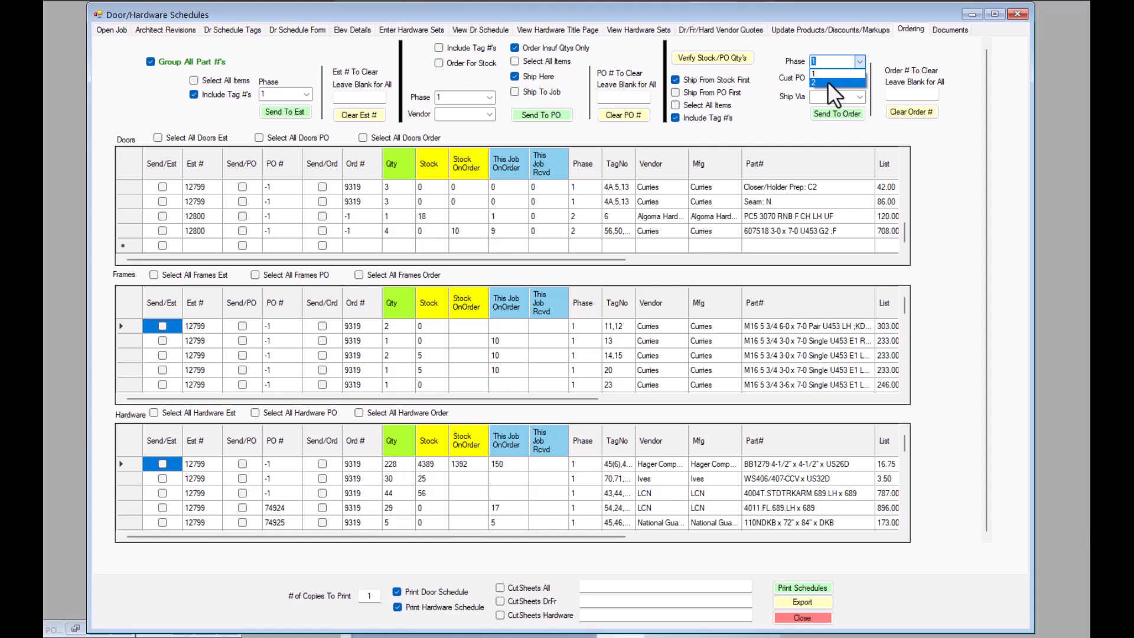
left_click(827, 83)
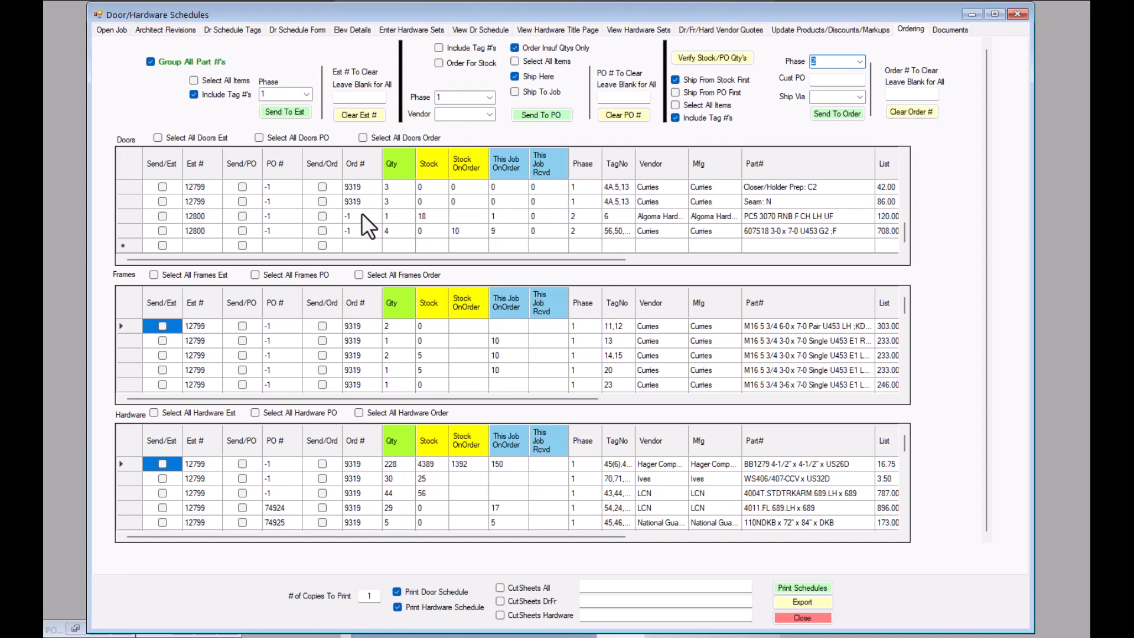
type("4")
Step: Move the schedule window aside, restore the order to view its customer, job and originating schedule information, and minimize it again
left_click_drag(380, 13, 589, 12)
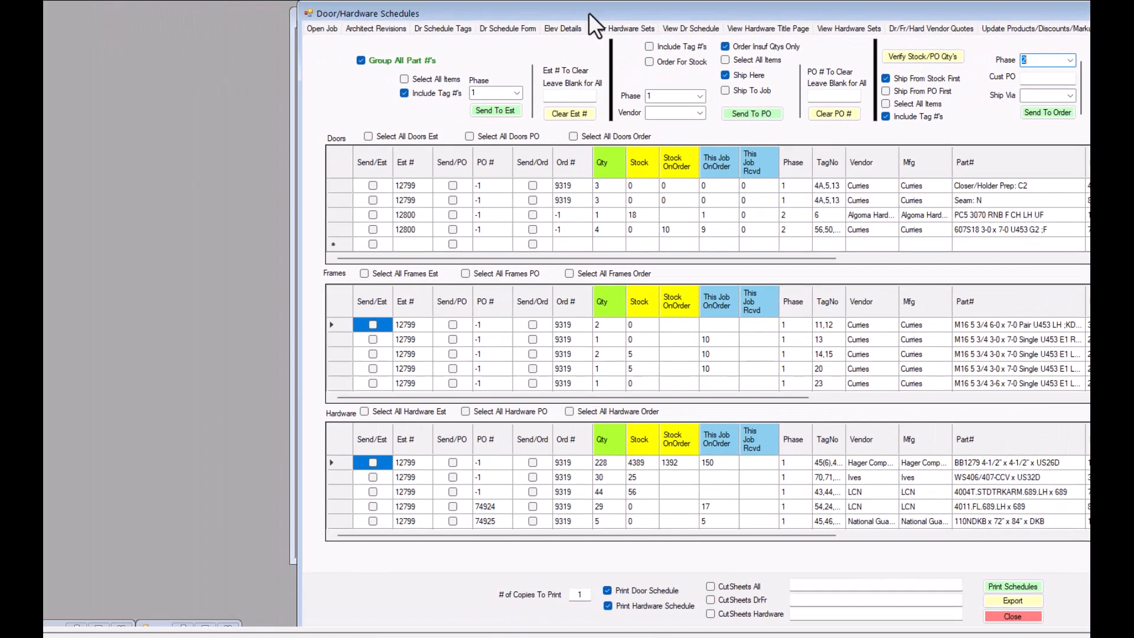
left_click(170, 625)
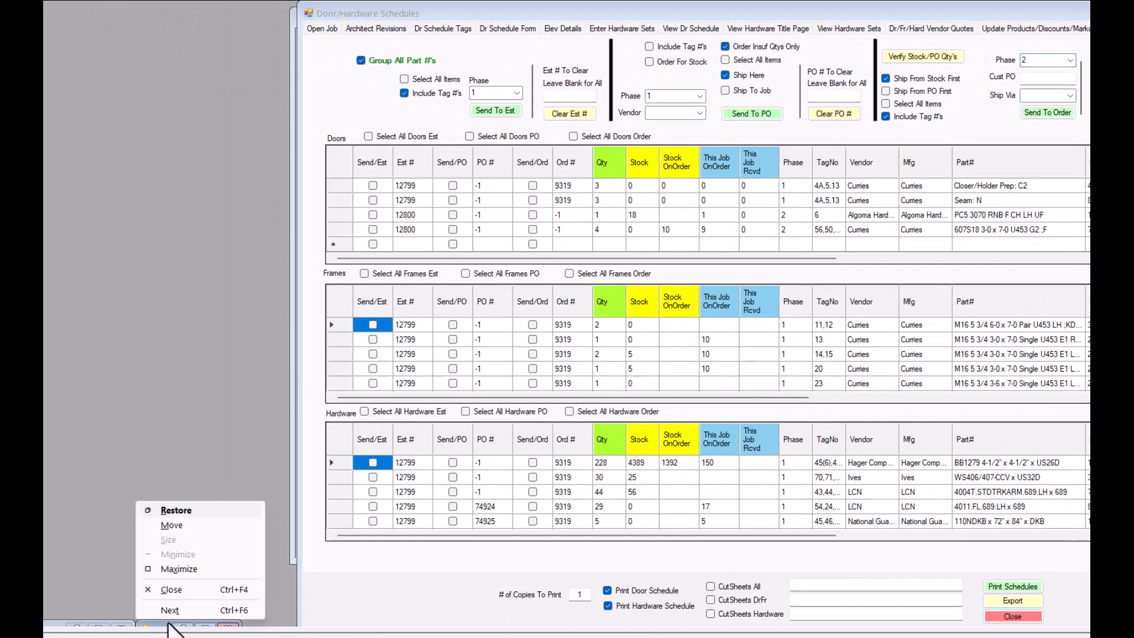
left_click(184, 511)
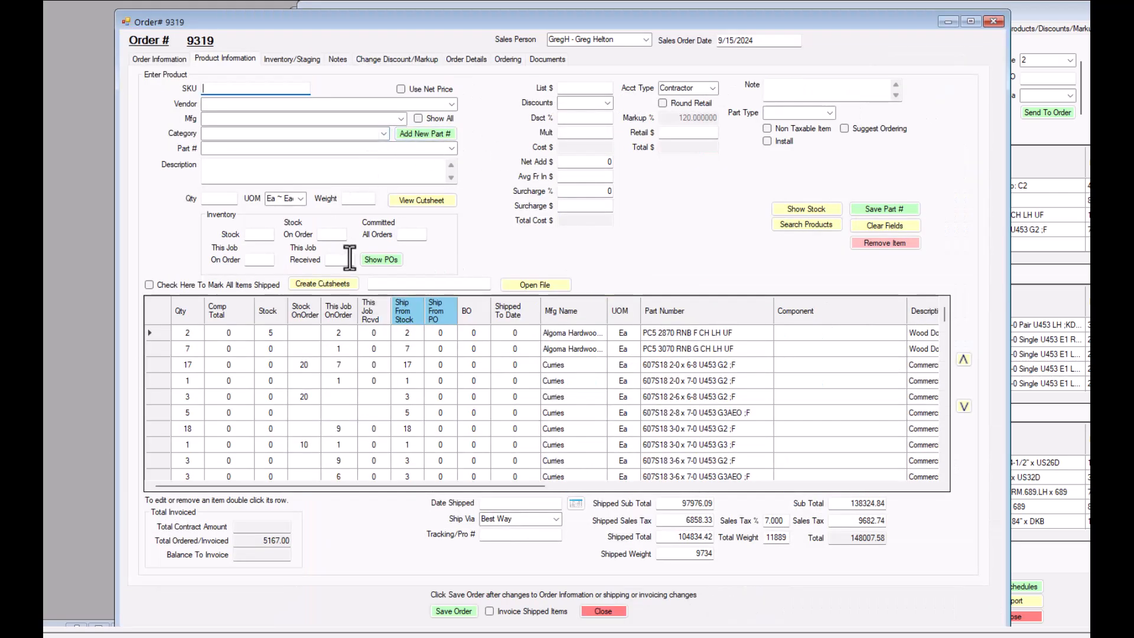
left_click(166, 58)
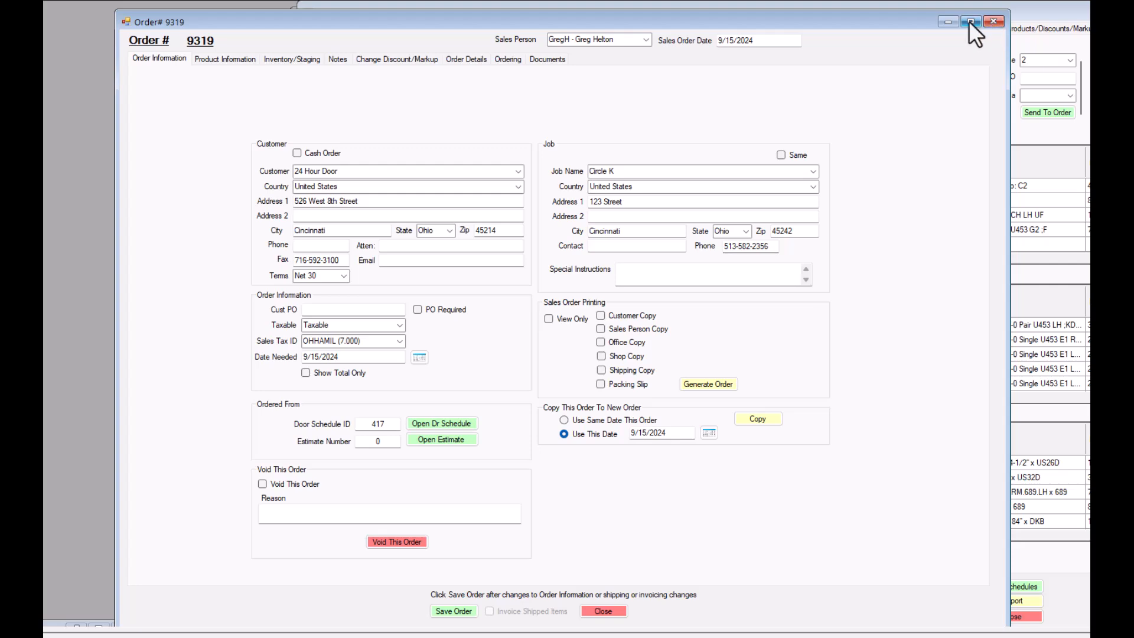
left_click(946, 23)
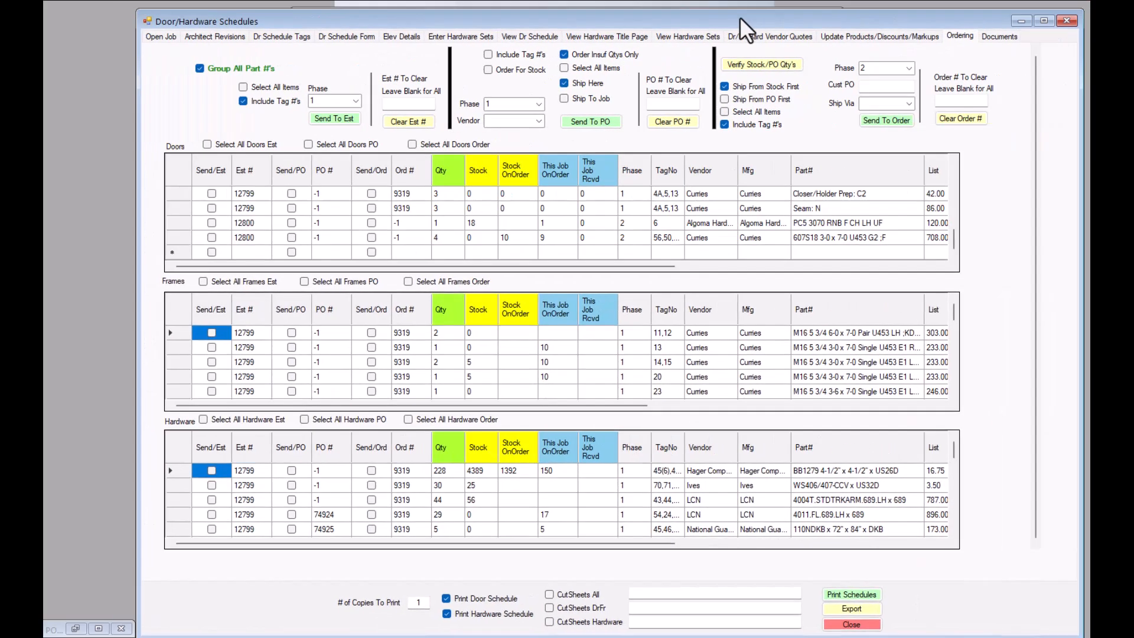
Step: Reposition the schedule window, select all phase 2 items for an order, and check which door lines are marked
left_click_drag(739, 16, 700, 19)
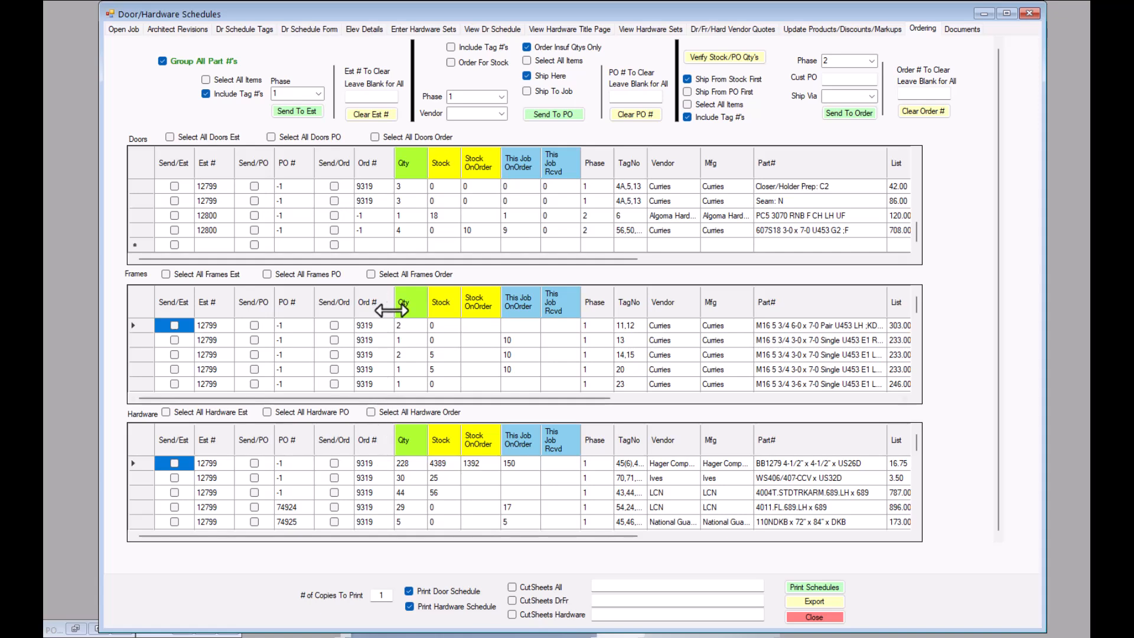
scroll(377, 217, "up", 5)
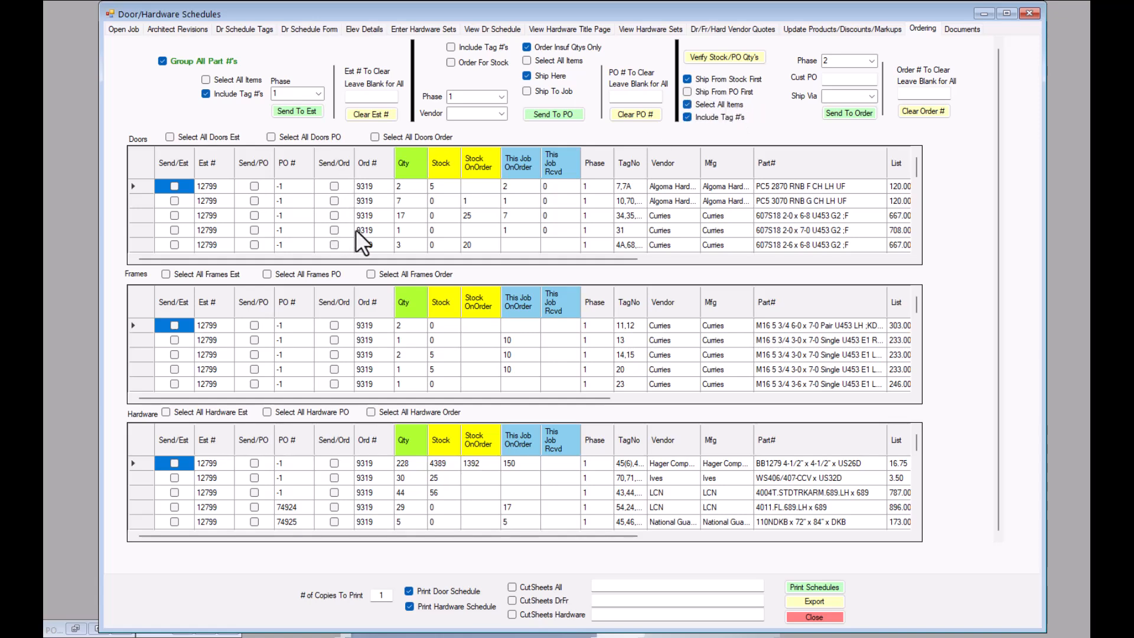
scroll(361, 224, "down", 5)
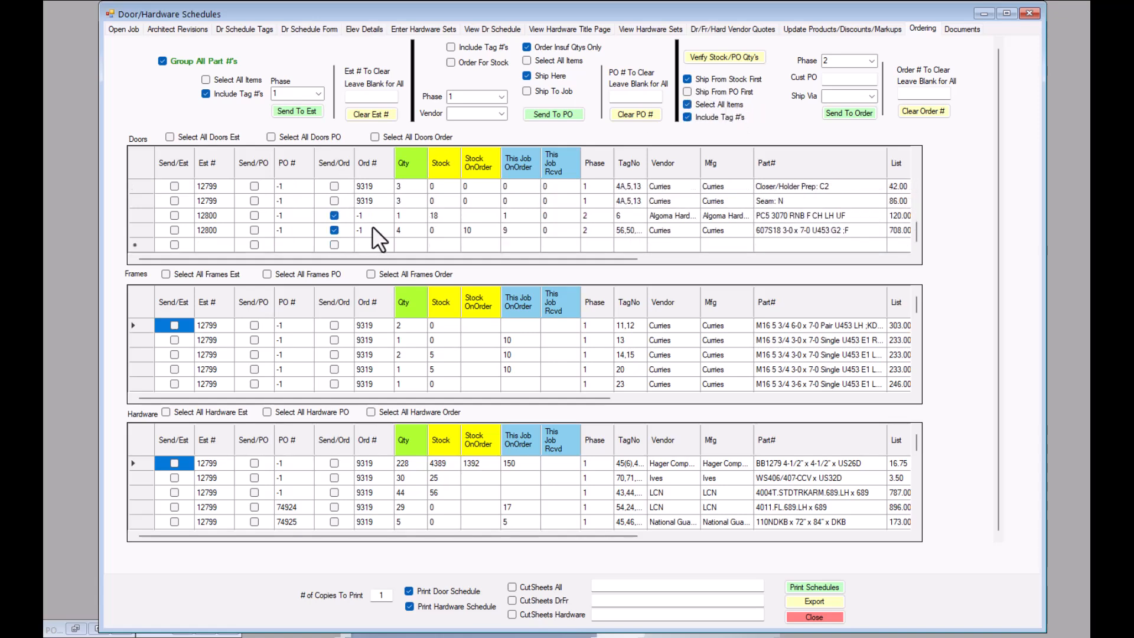
Step: Switch the order phase to 1 and back to 2, exclude tag numbers, and leave the phase 2 door lines unmarked for ordering
left_click(872, 60)
left_click(838, 73)
left_click(687, 117)
left_click(870, 61)
left_click(842, 81)
left_click(686, 117)
scroll(413, 206, "up", 3)
scroll(422, 209, "down", 5)
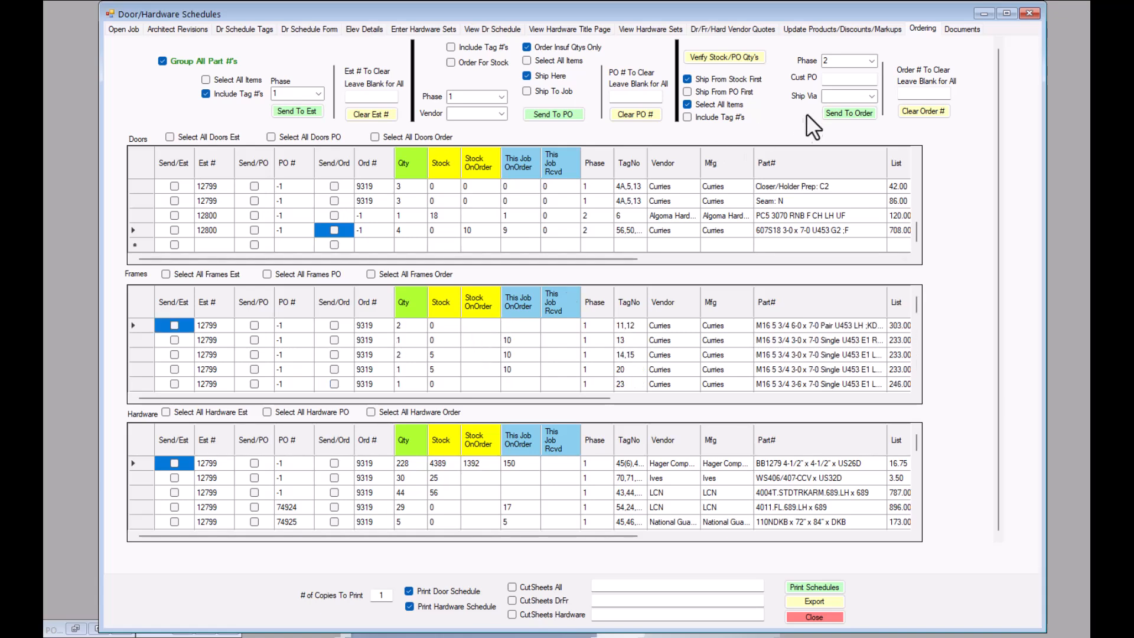
Step: Set the order phase back to 1 and turn off selecting all items for the order
left_click(872, 61)
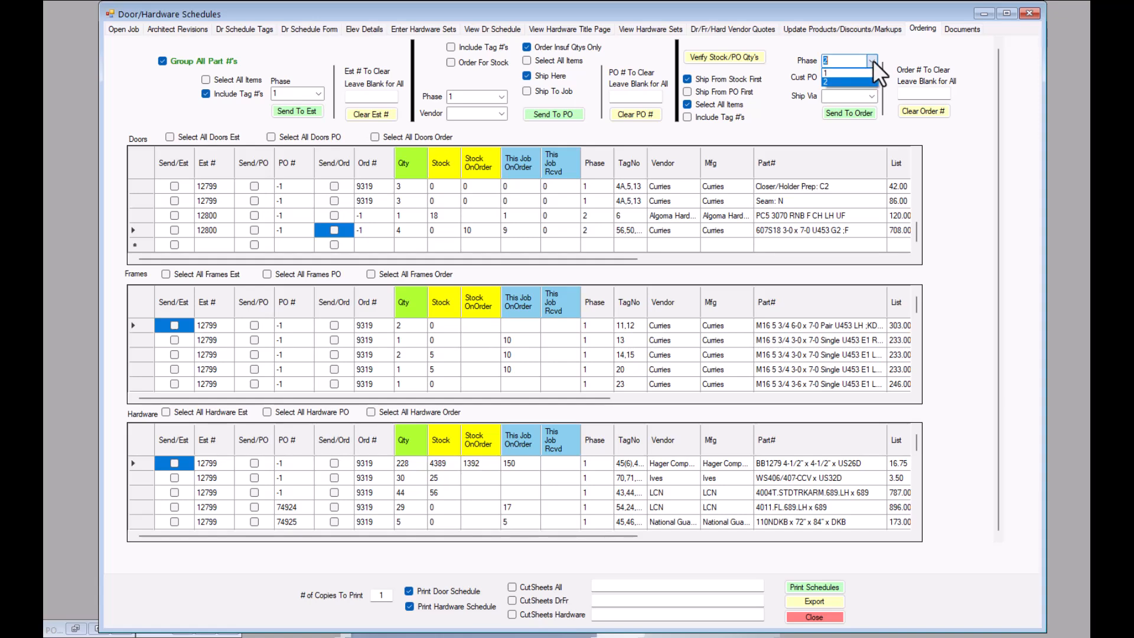
left_click(838, 71)
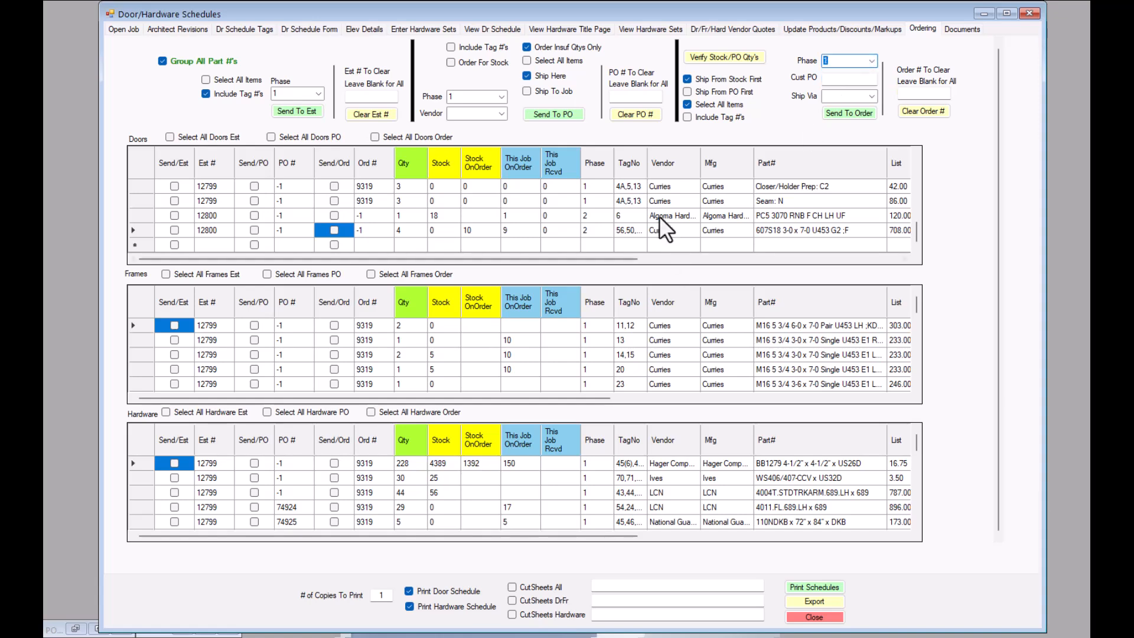
left_click(687, 104)
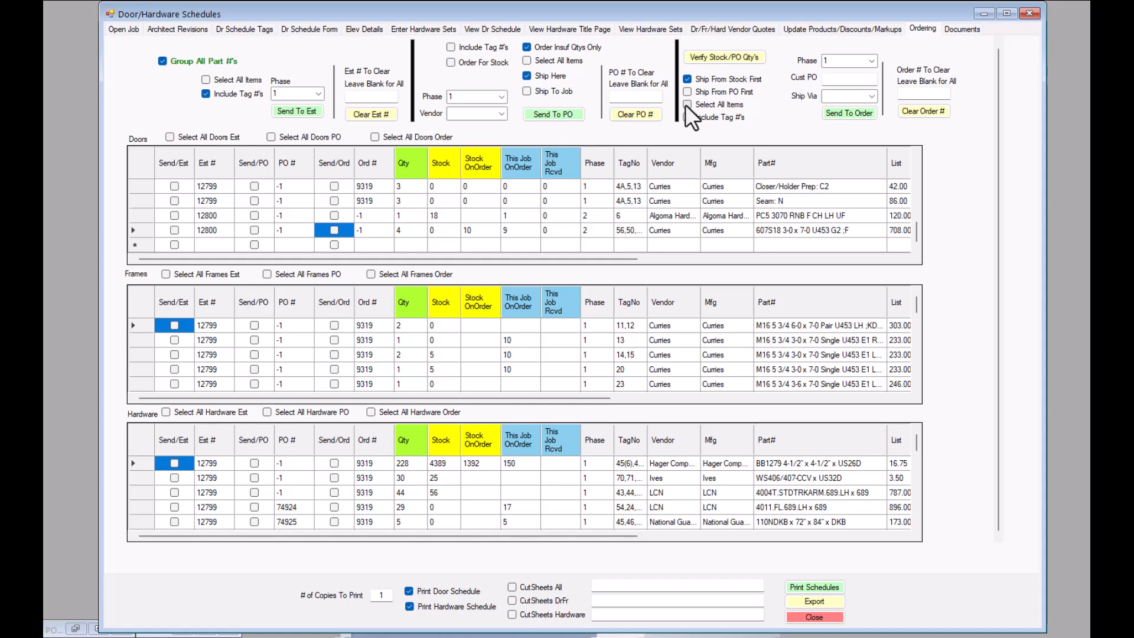